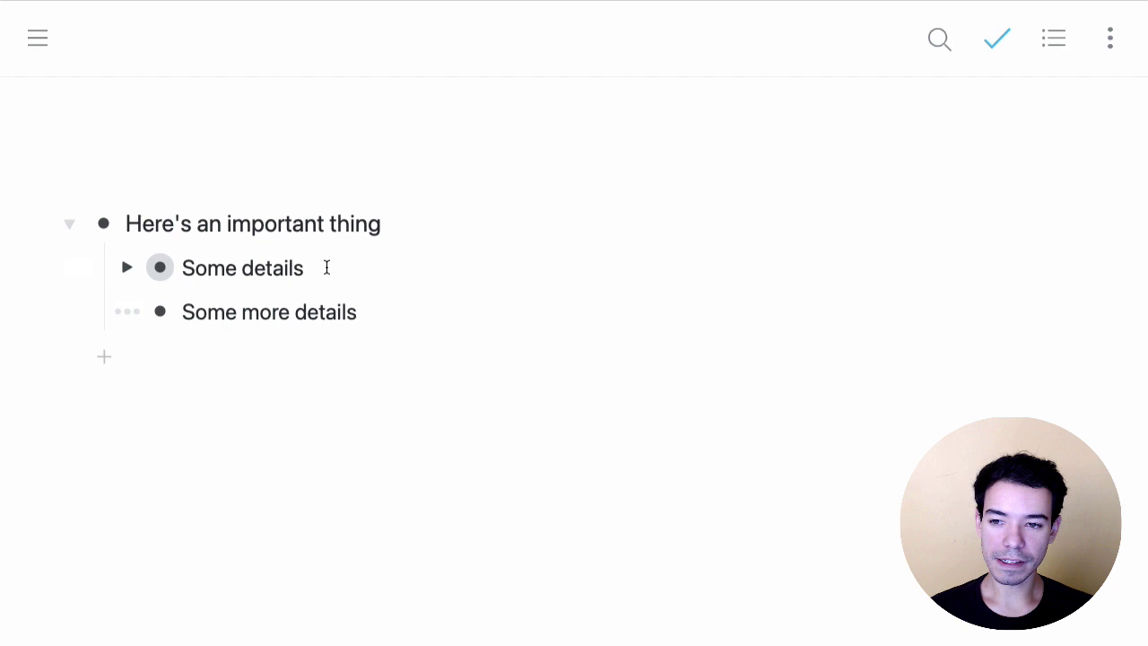
# Collapse and re-expand Here's an important thing, briefly revealing the Some details children.
pyautogui.click(70, 225)
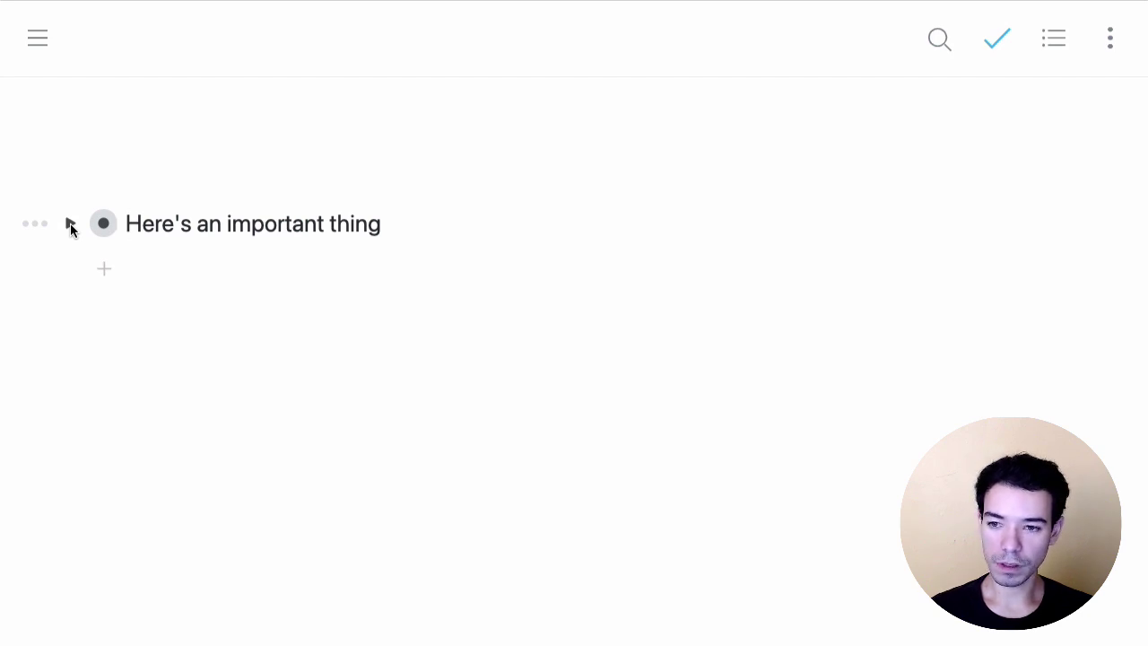
pyautogui.click(70, 225)
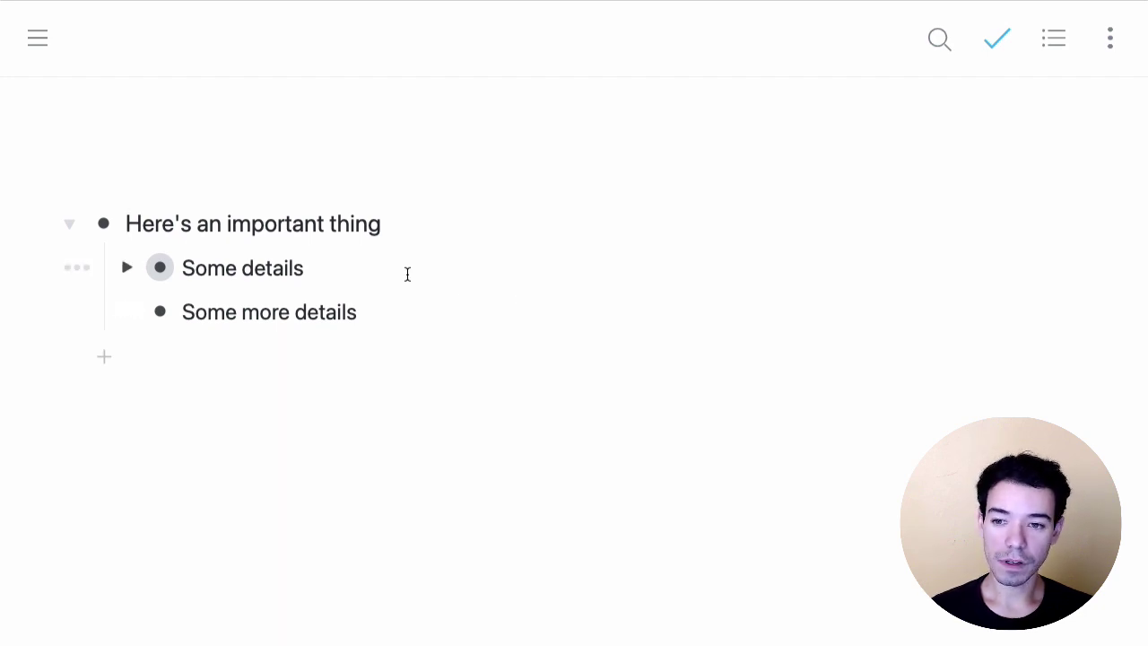
pyautogui.click(126, 268)
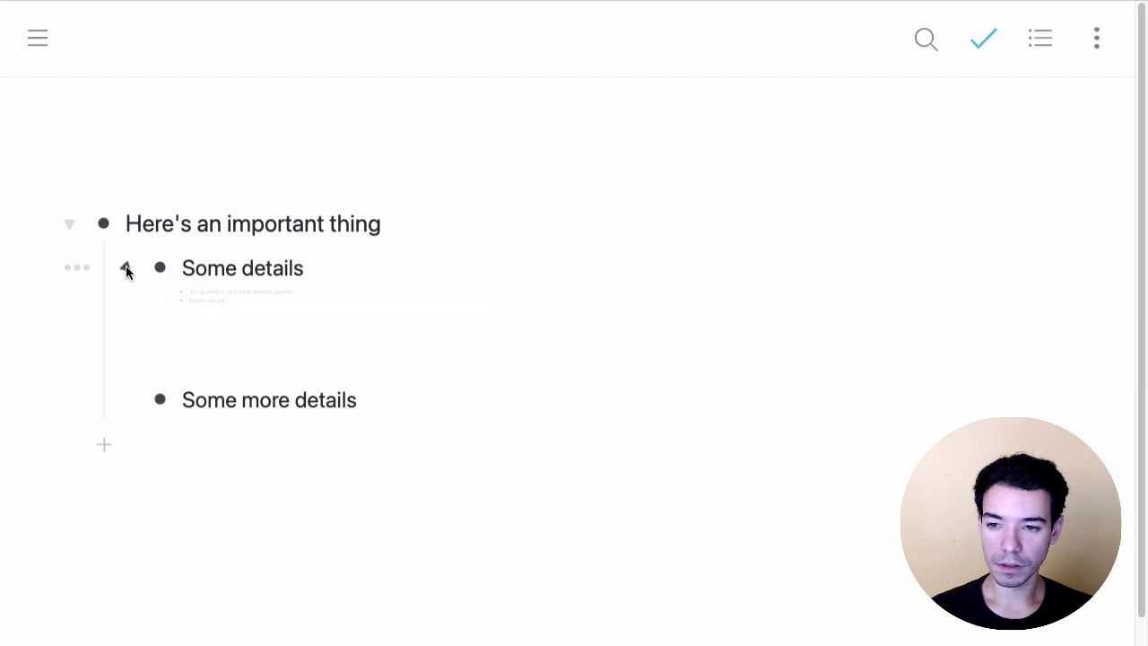
pyautogui.click(69, 223)
pyautogui.click(69, 224)
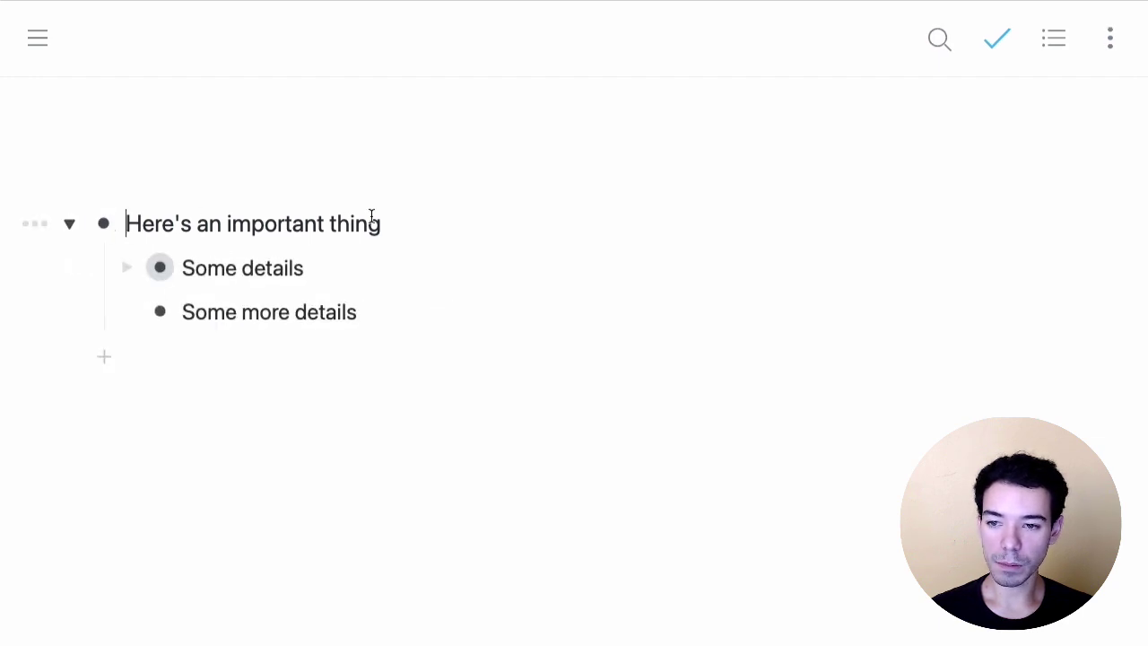
pyautogui.click(400, 218)
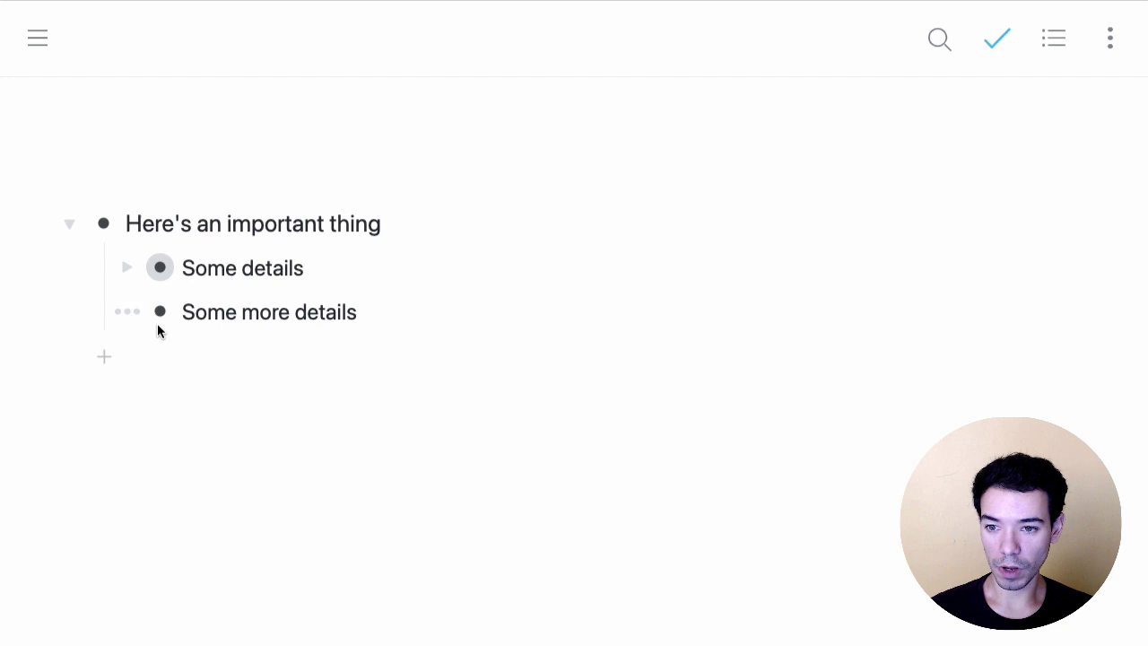
pyautogui.click(103, 224)
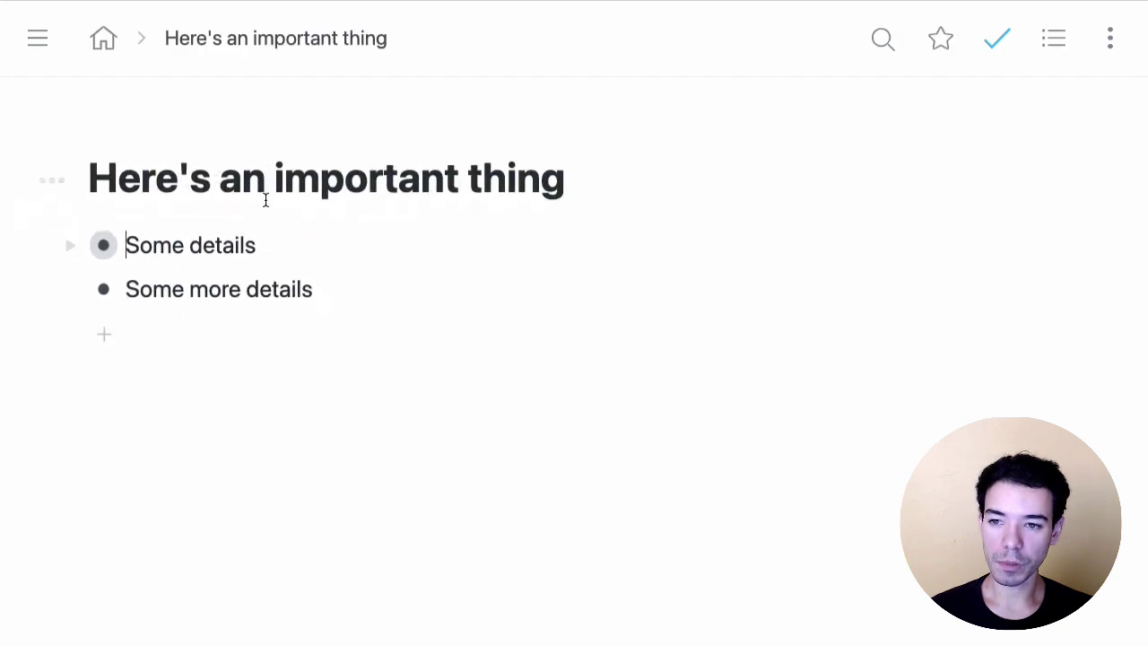
pyautogui.moveTo(90, 178)
pyautogui.mouseDown()
pyautogui.moveTo(586, 180)
pyautogui.moveTo(90, 182)
pyautogui.mouseUp()
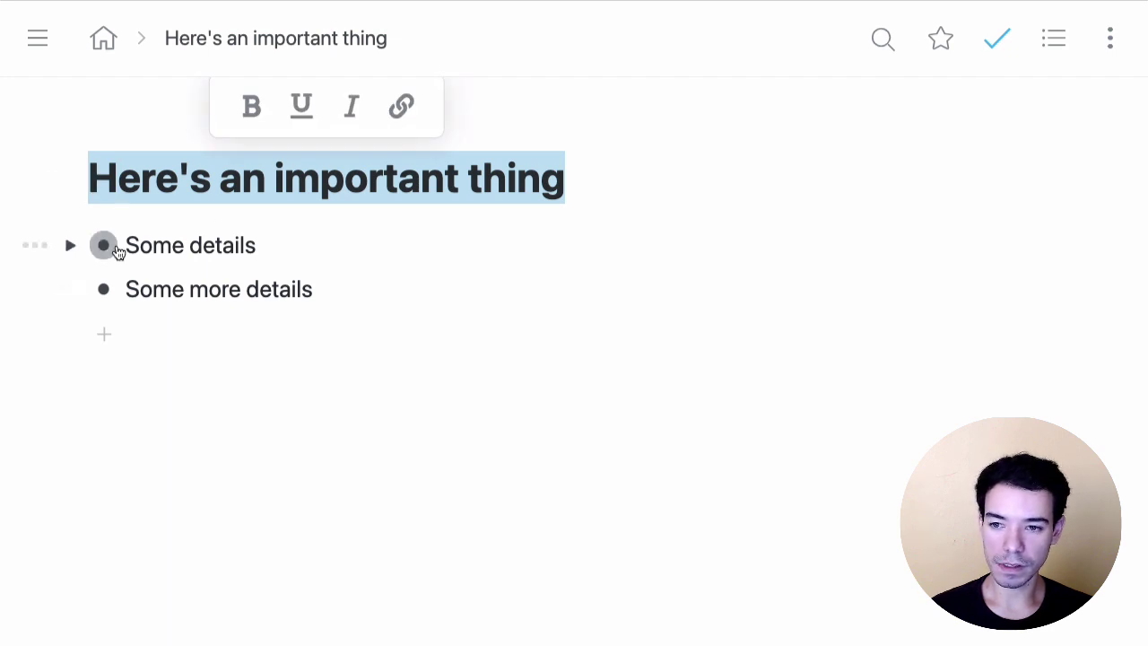
pyautogui.moveTo(128, 243); pyautogui.dragTo(425, 298)
pyautogui.click(425, 298)
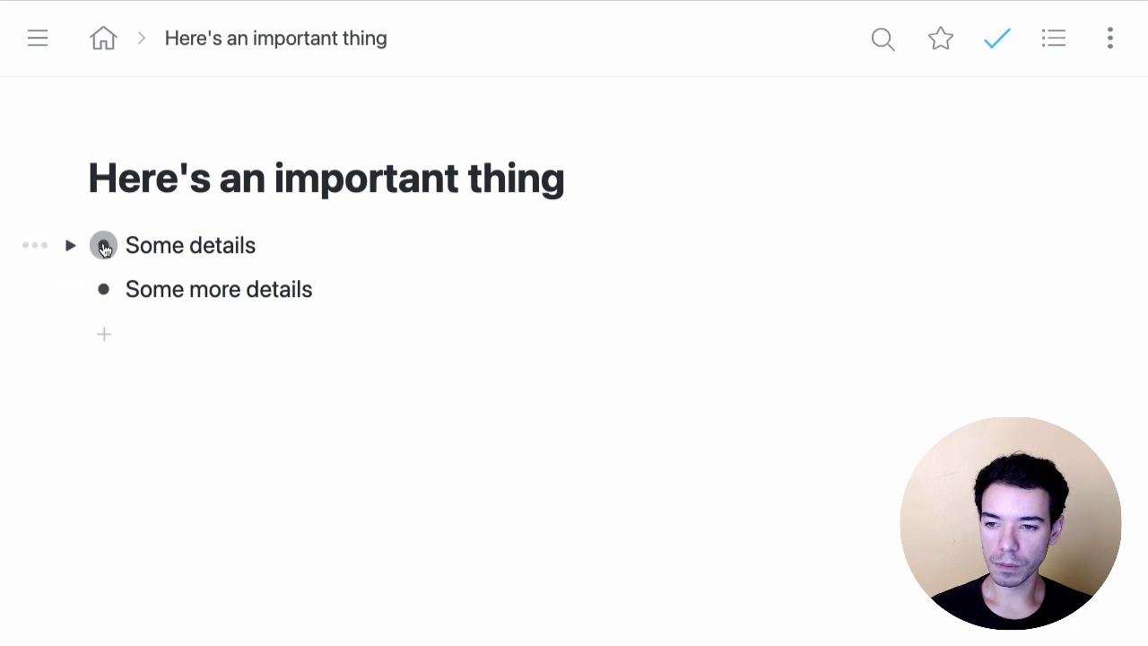
pyautogui.click(103, 246)
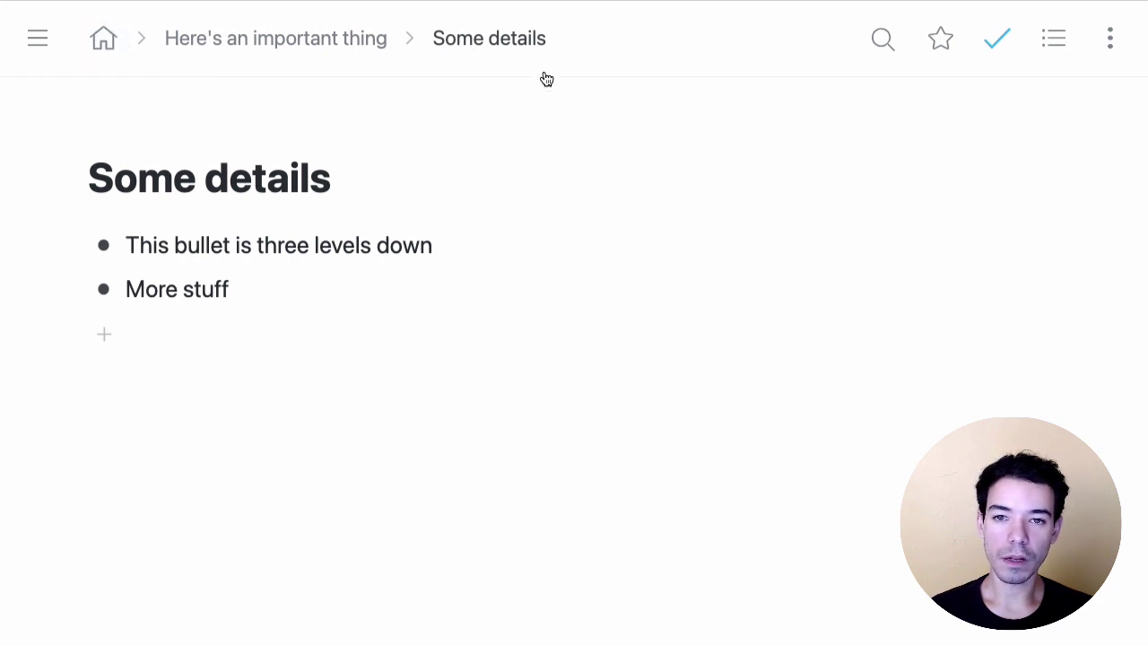
pyautogui.moveTo(330, 176); pyautogui.dragTo(77, 179)
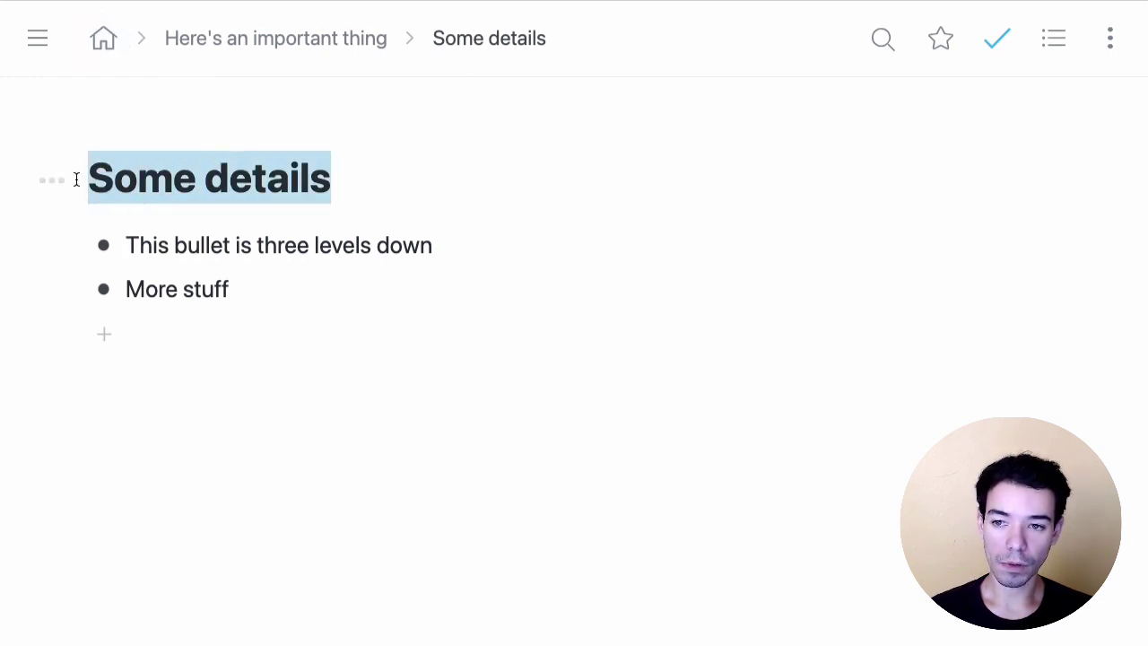
pyautogui.click(349, 179)
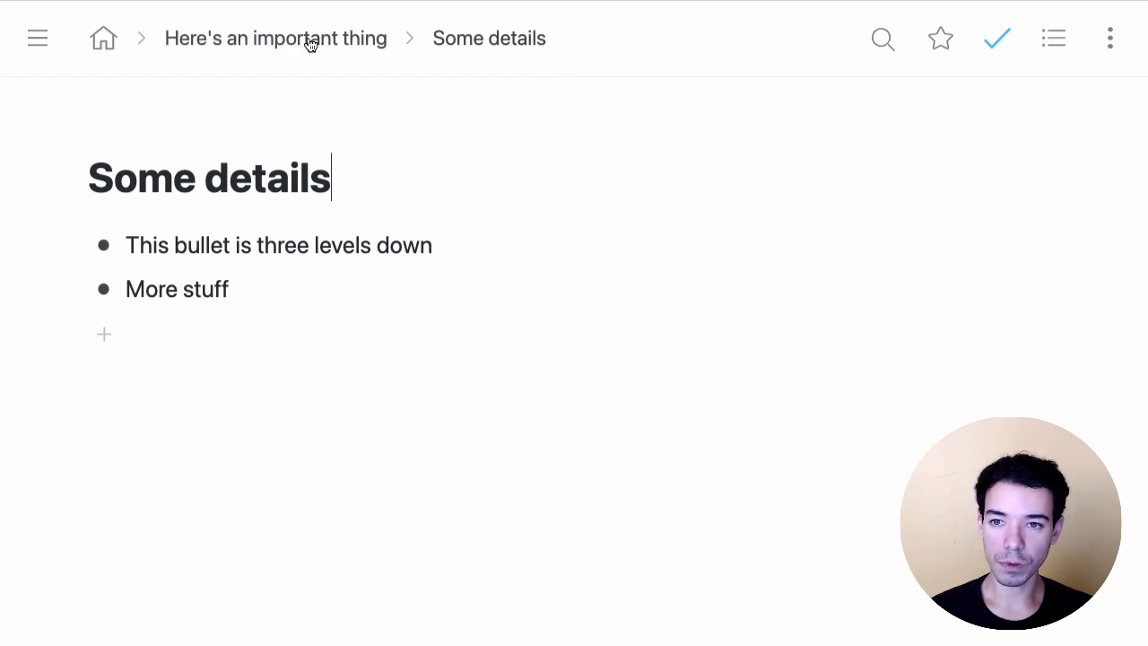
pyautogui.click(278, 43)
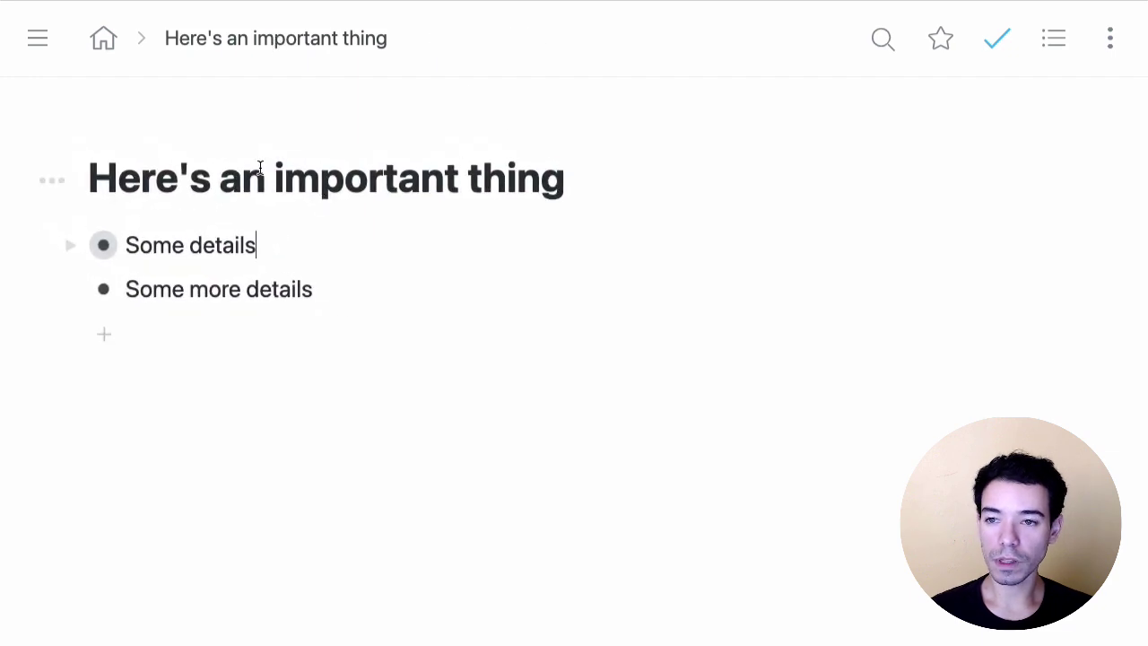
# Use the breadcrumb Home icon to leave Here's an important thing for the top-level outline.
pyautogui.click(103, 45)
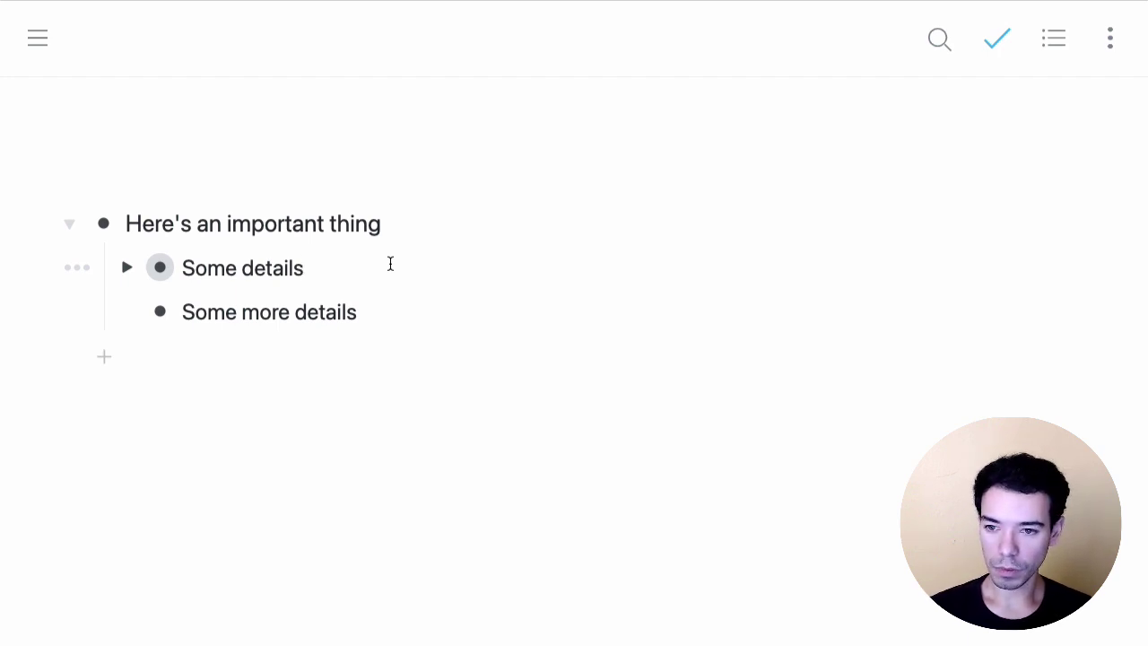
pyautogui.press('Up')
pyautogui.press('Down')
pyautogui.press('Up')
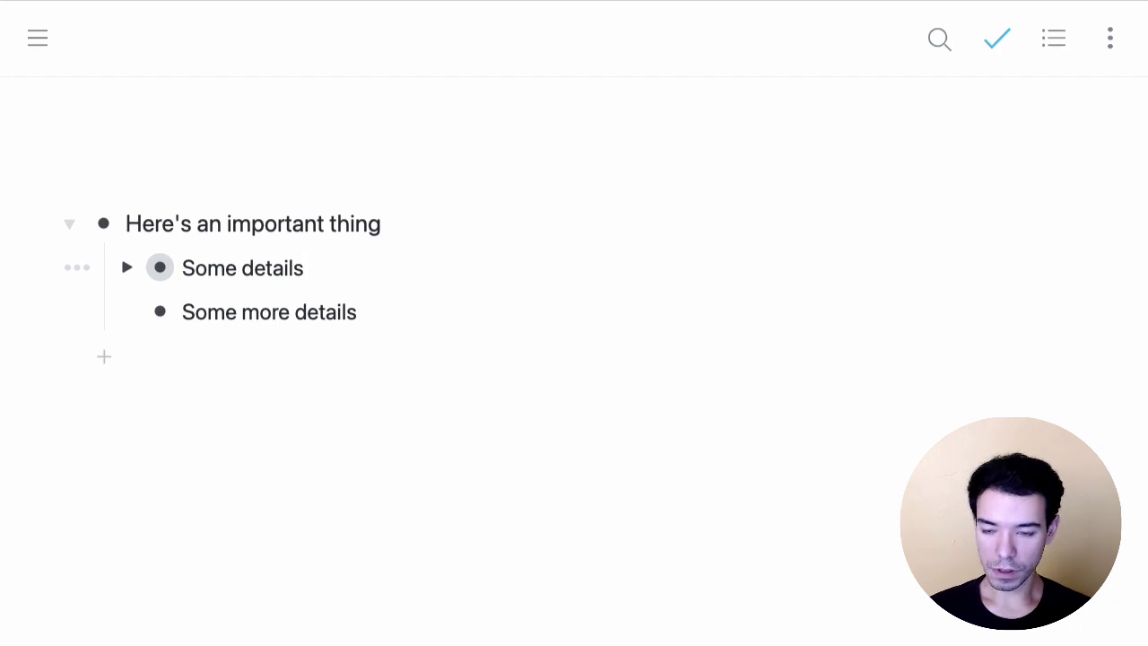
pyautogui.click(160, 267)
pyautogui.hotkey('alt', 'Right')
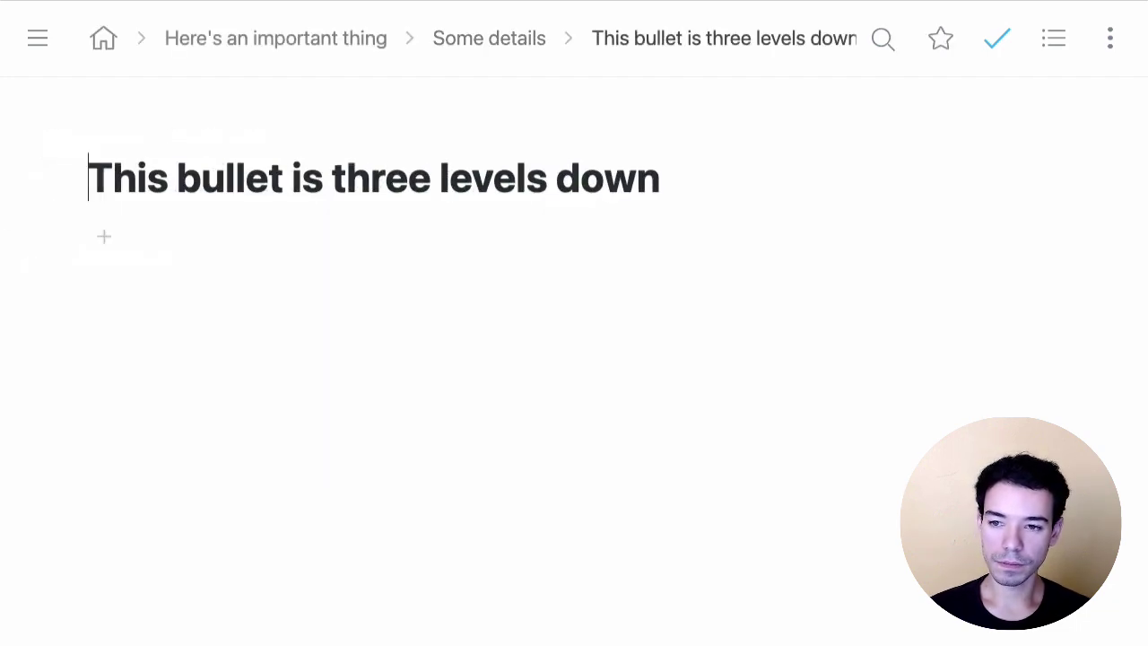
pyautogui.hotkey('alt', 'Left')
pyautogui.hotkey('alt', 'Left')
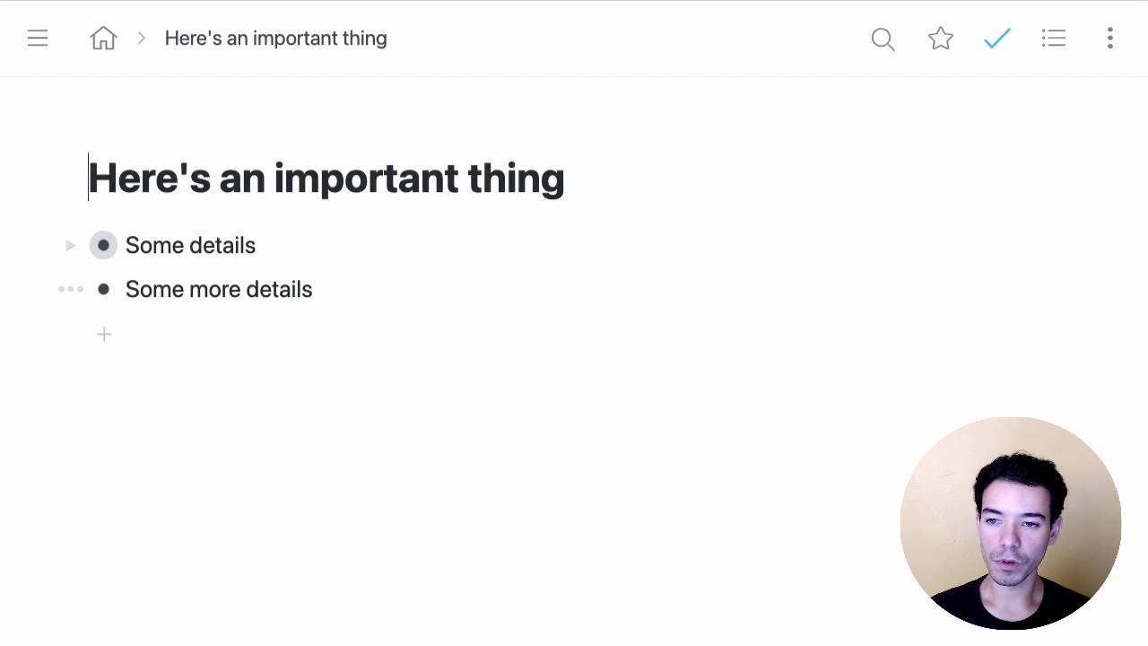
pyautogui.press('Down')
pyautogui.hotkey('alt', 'Left')
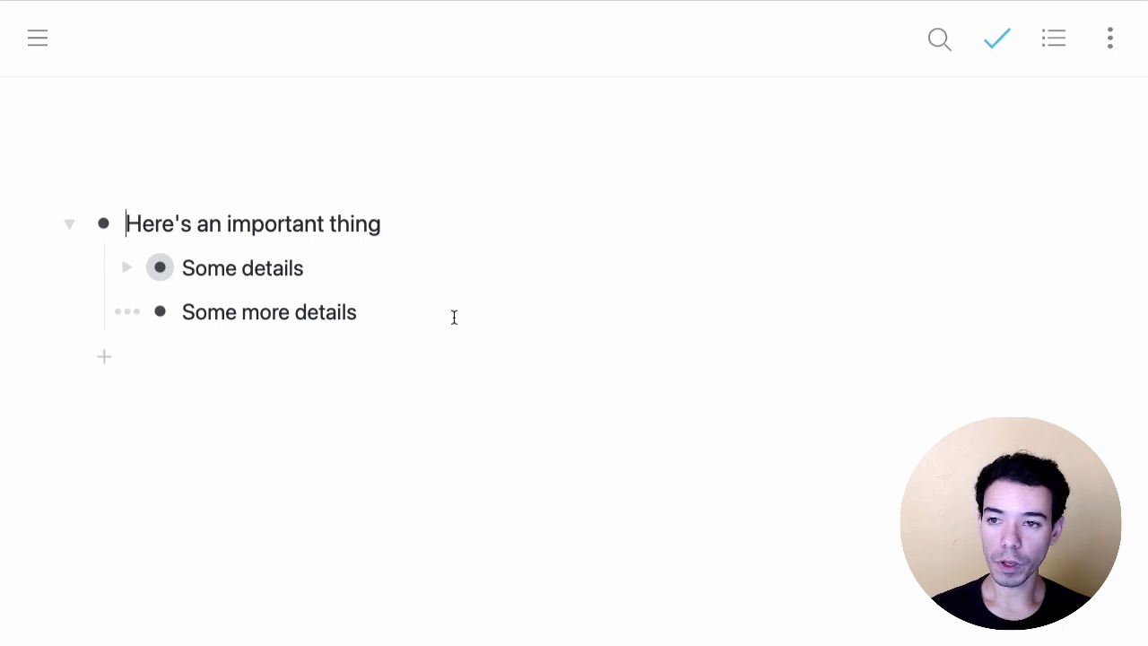
# Dock the sidebar and expand its home tree, collapsing Some details there.
pyautogui.moveTo(36, 43)
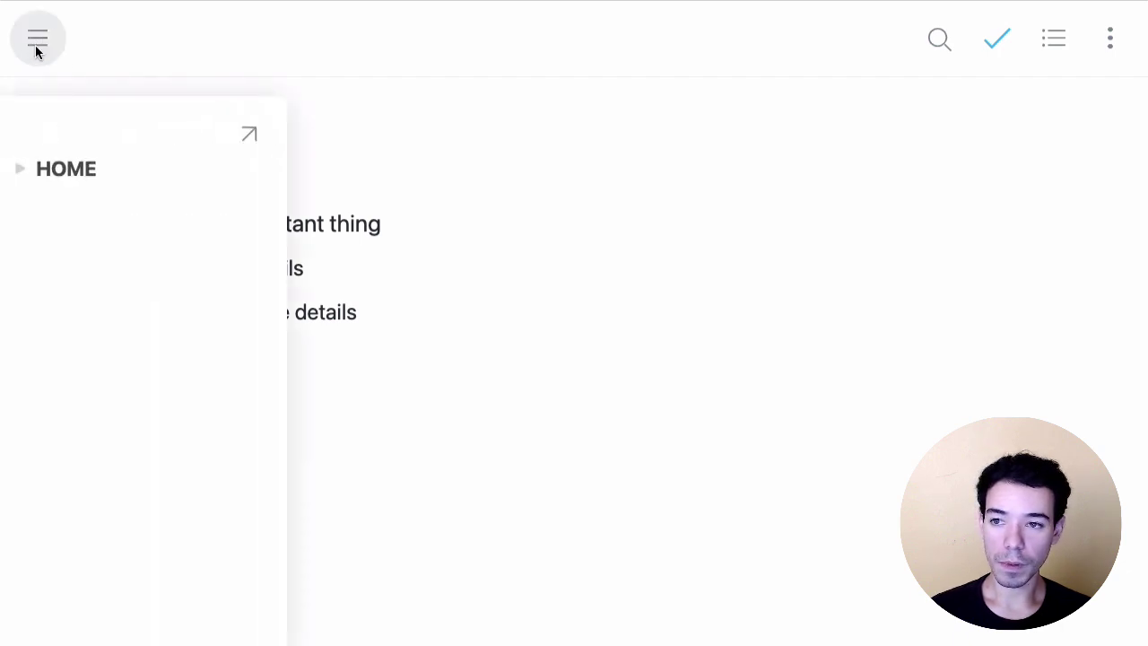
pyautogui.click(36, 43)
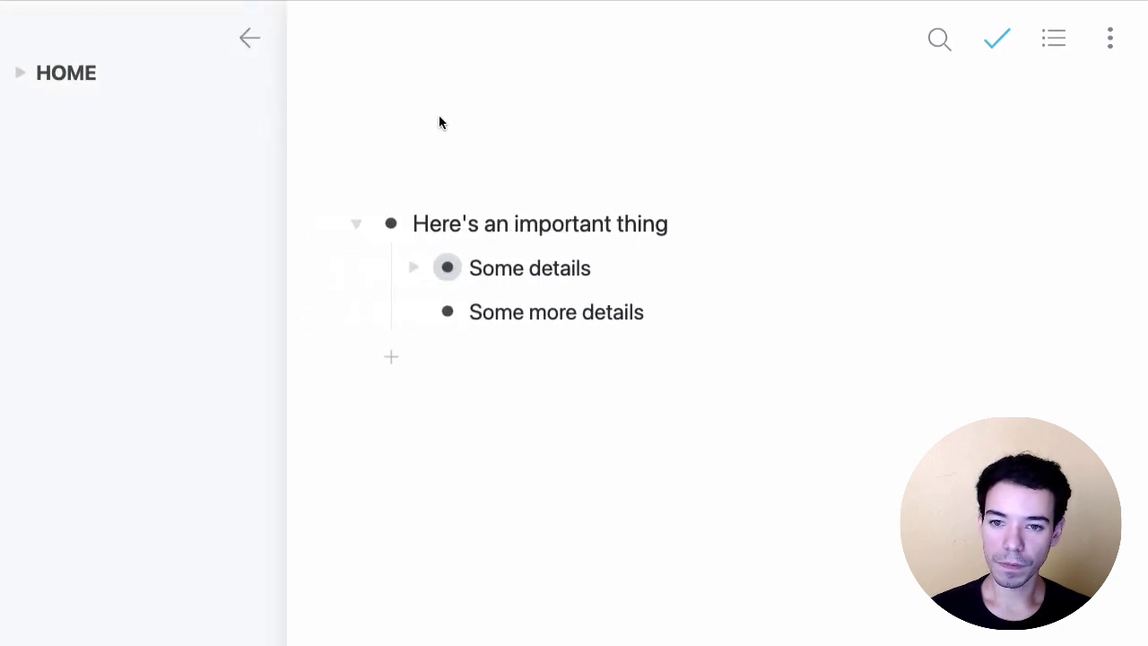
pyautogui.click(19, 73)
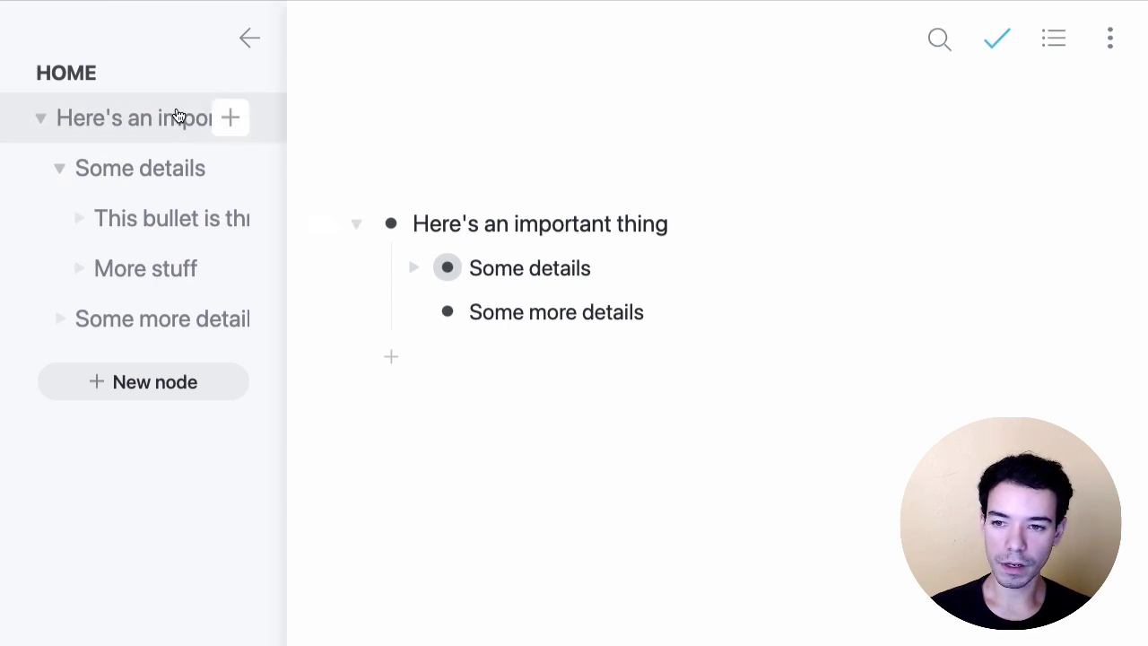
pyautogui.click(59, 169)
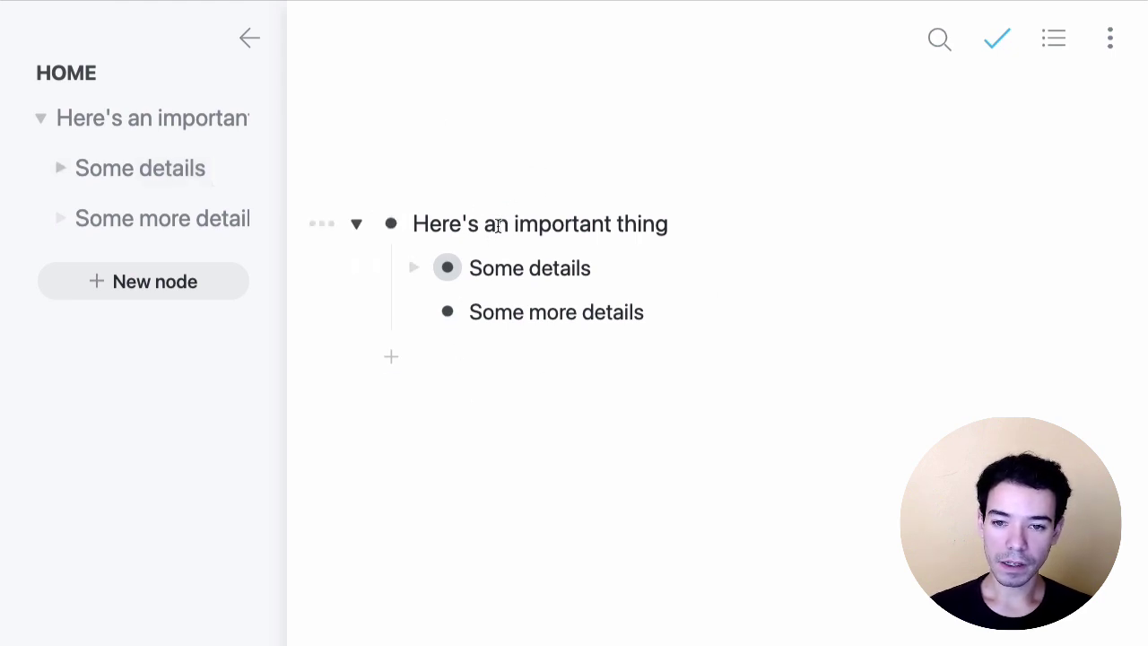
# Open Some details, Some more details and Here's an important thing from the sidebar, then return home.
pyautogui.click(136, 169)
pyautogui.click(137, 220)
pyautogui.click(153, 118)
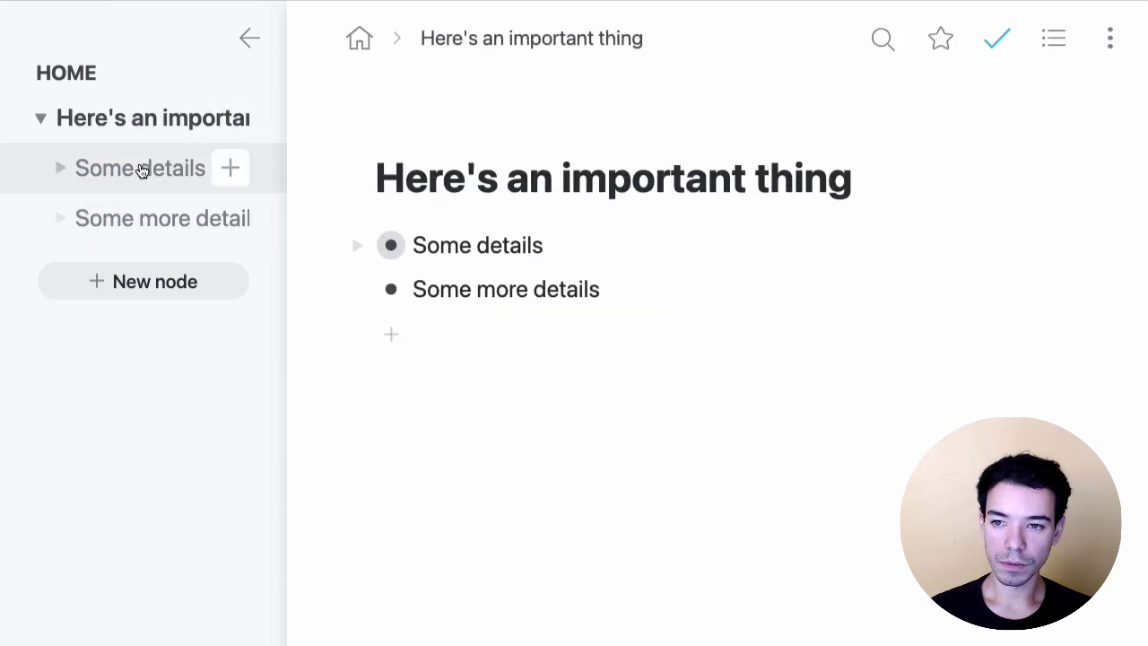
pyautogui.click(141, 171)
pyautogui.click(363, 41)
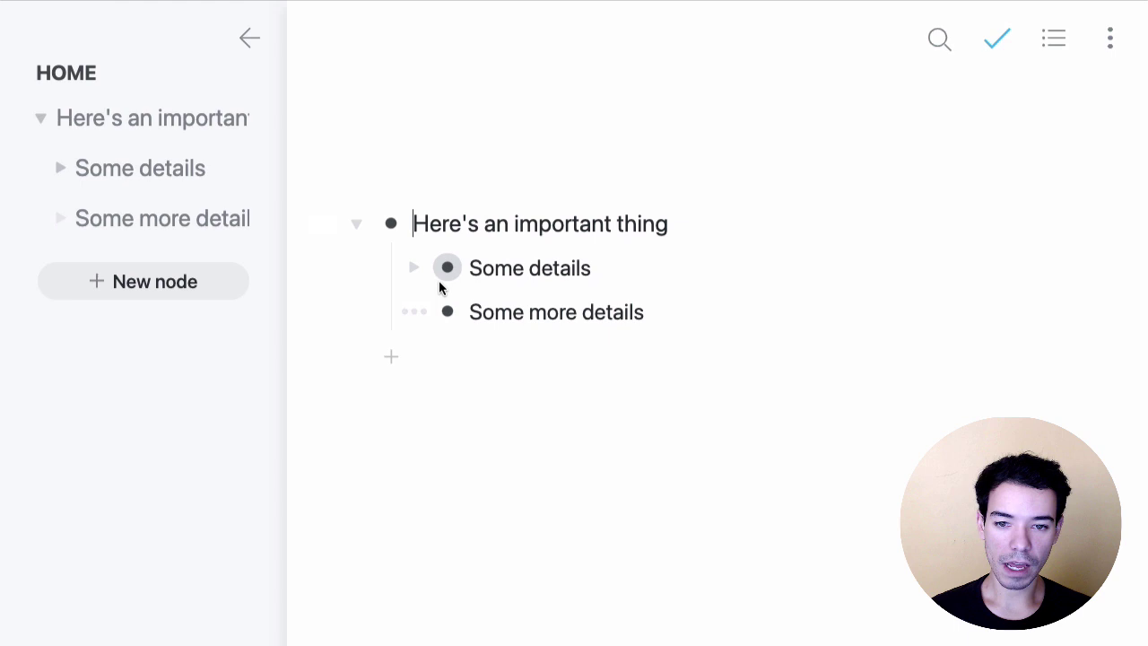
# Zoom into Some more details, browse pages via the sidebar, then hide the sidebar.
pyautogui.click(447, 311)
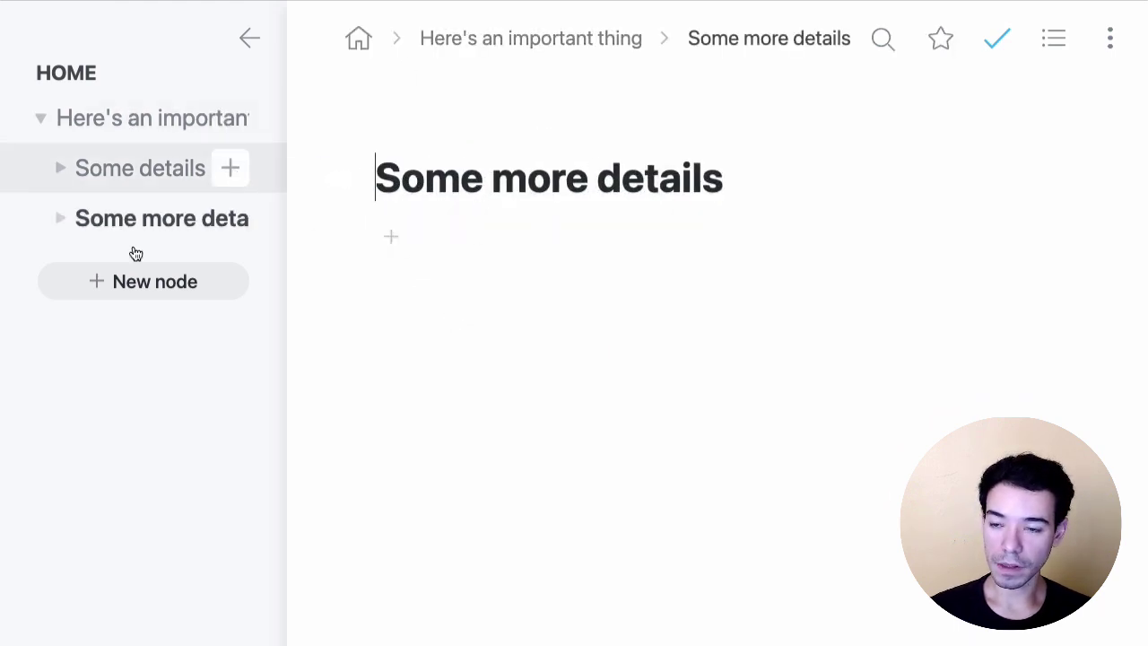
pyautogui.click(139, 175)
pyautogui.click(143, 126)
pyautogui.click(148, 216)
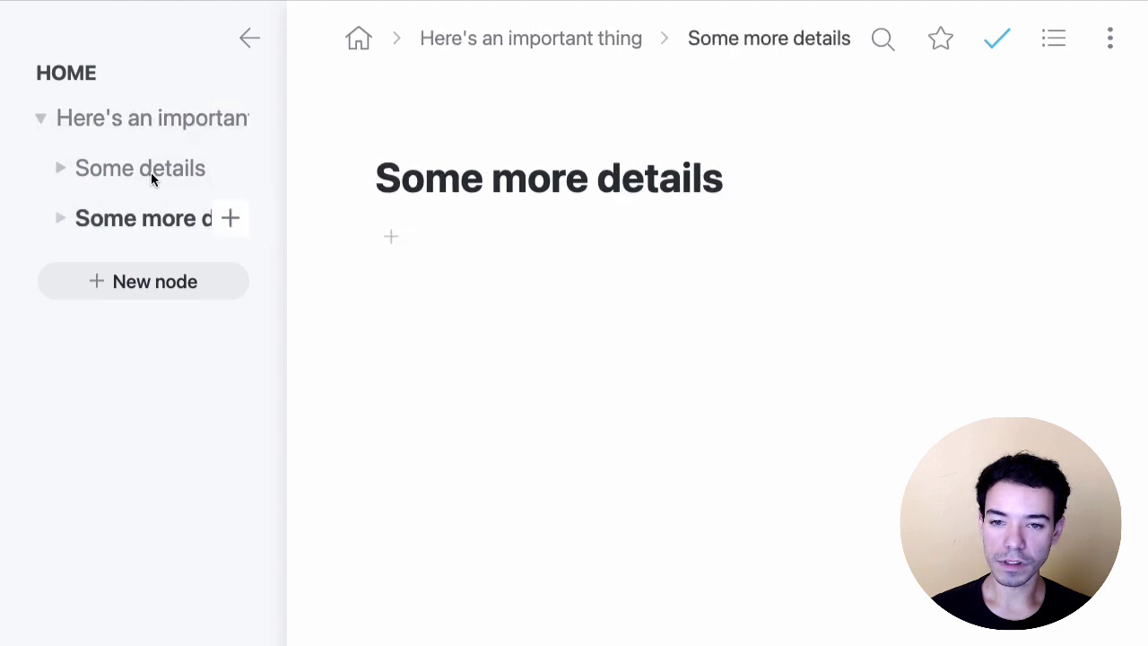
pyautogui.click(150, 177)
pyautogui.click(156, 127)
pyautogui.click(145, 182)
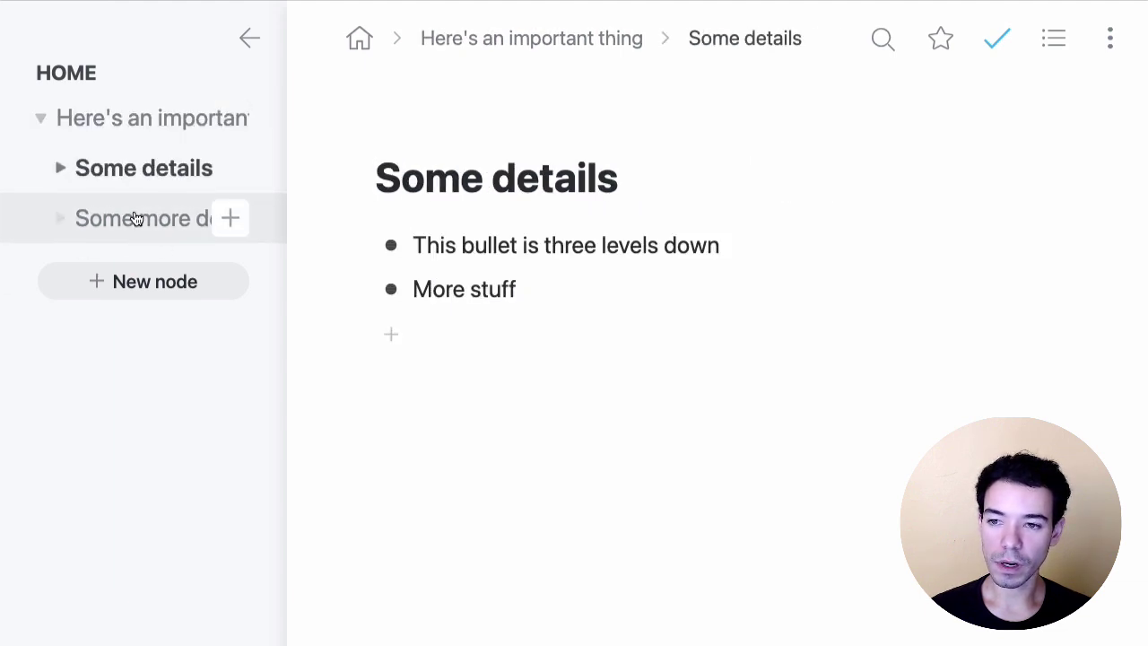
pyautogui.click(135, 219)
pyautogui.click(249, 39)
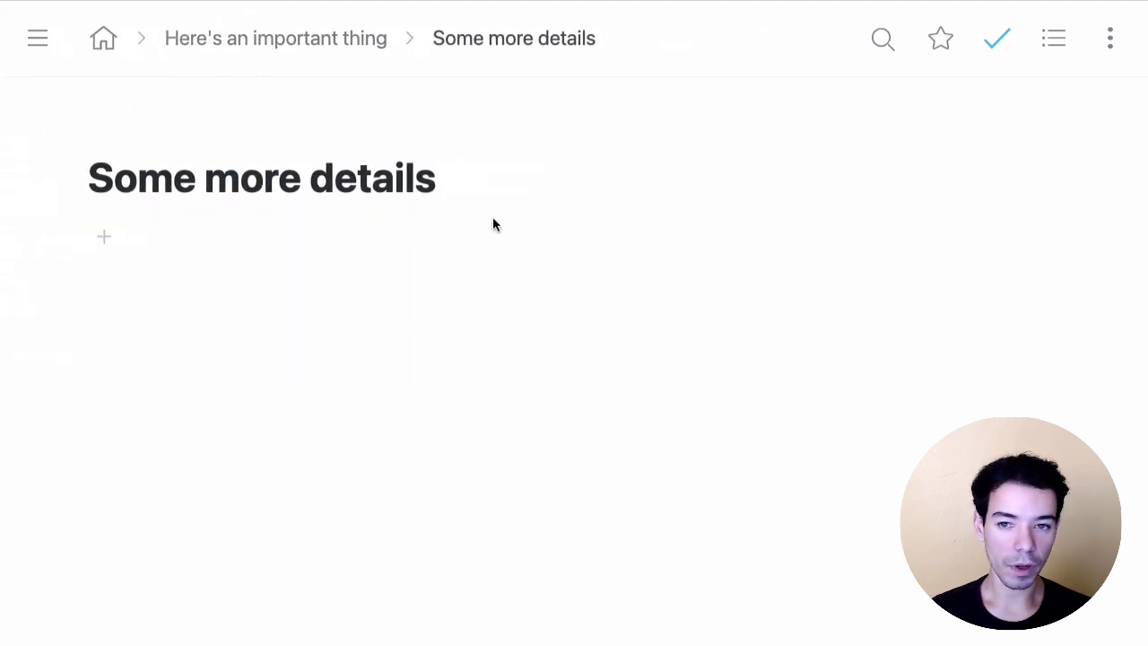
pyautogui.click(502, 186)
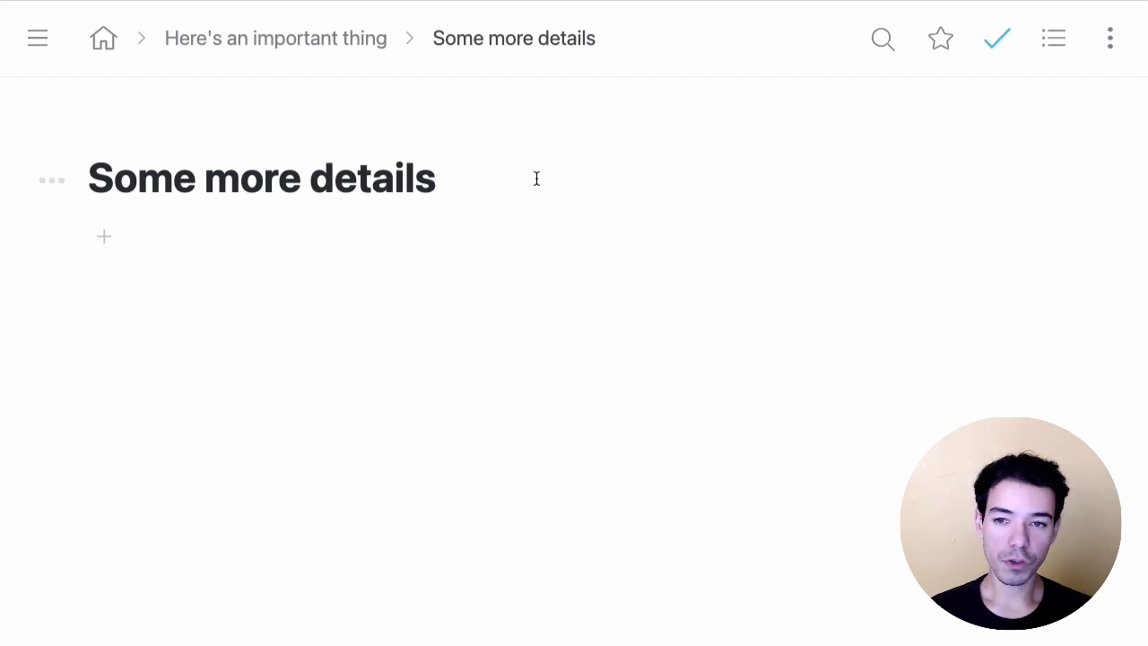
# Star the More stuff bullet, reached by expanding Some details from the home outline.
pyautogui.click(103, 37)
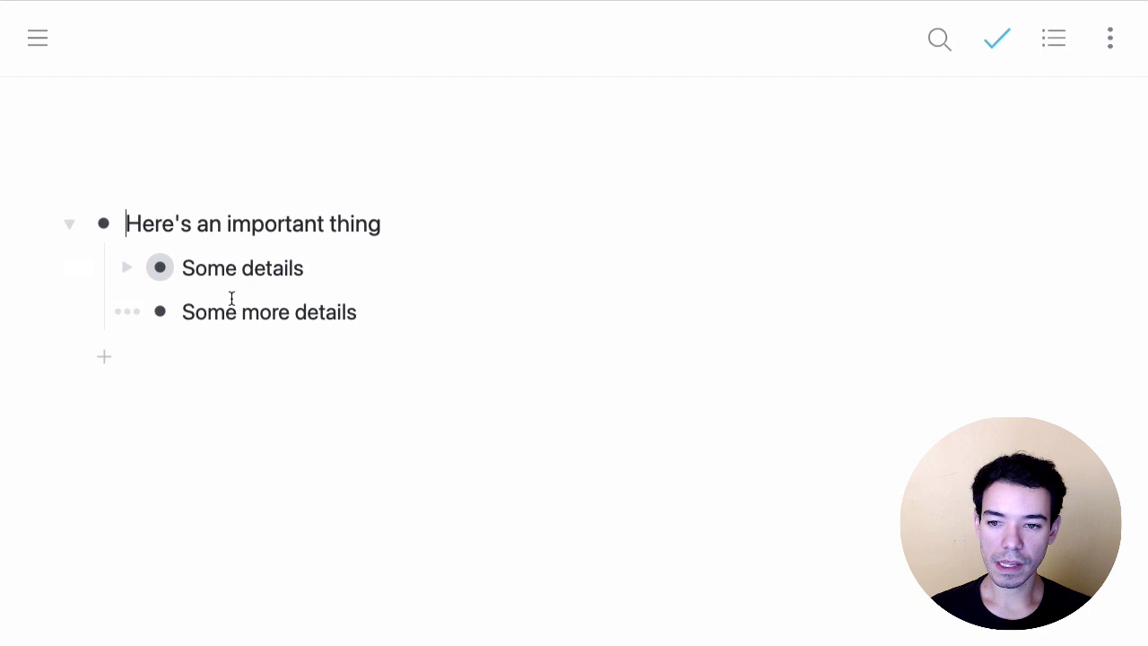
pyautogui.click(124, 267)
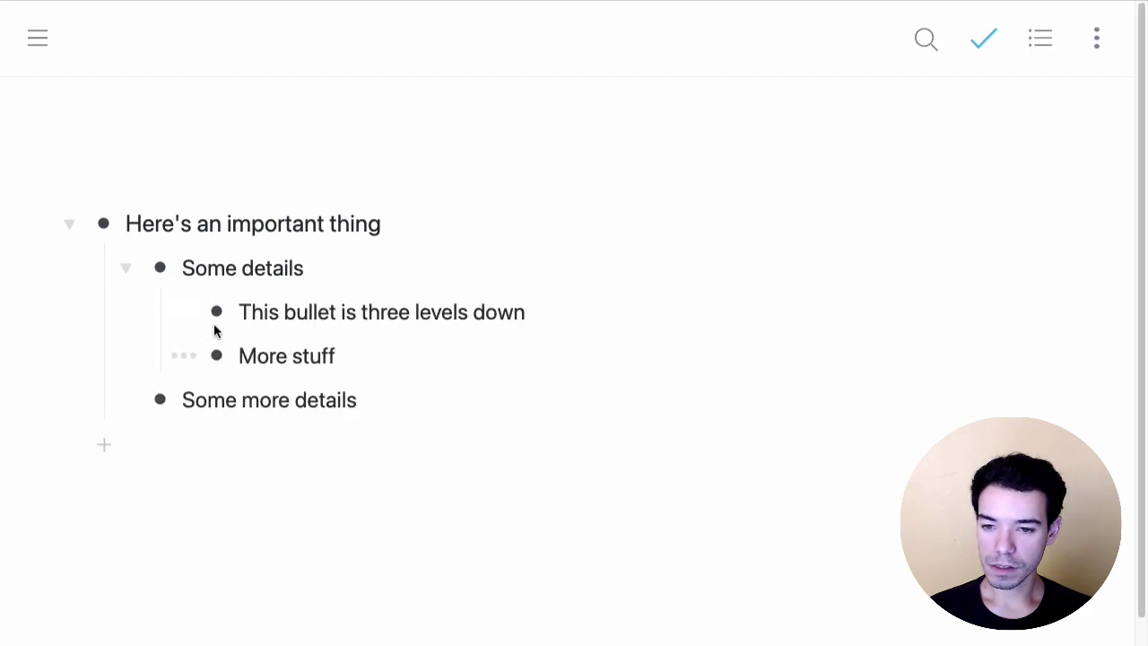
pyautogui.click(216, 356)
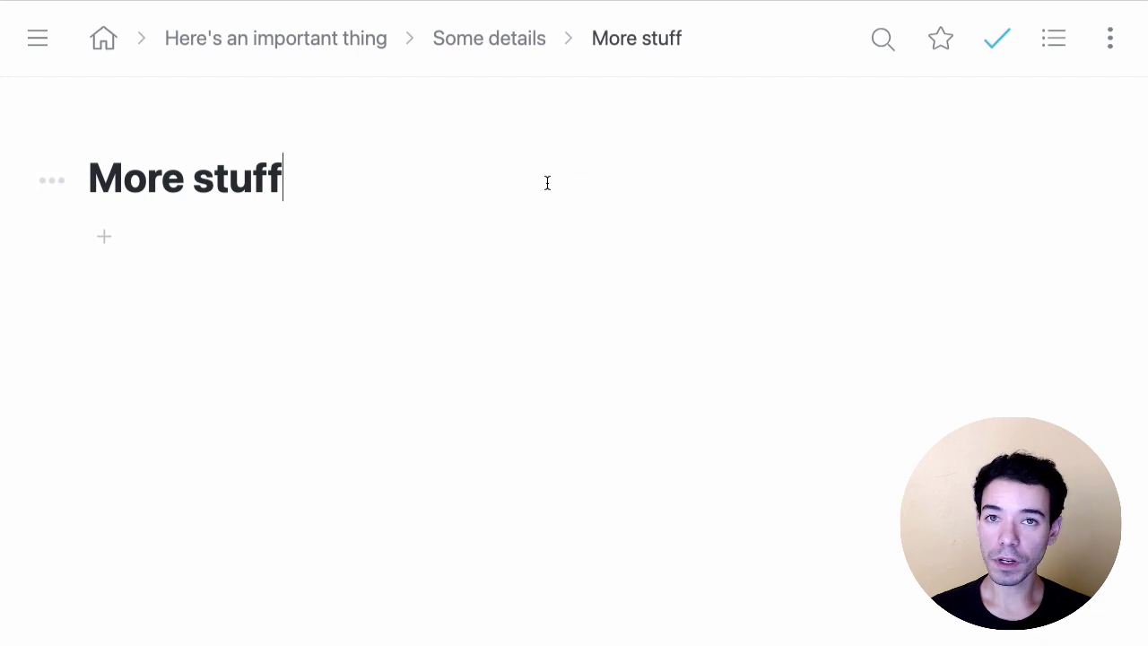
pyautogui.click(938, 45)
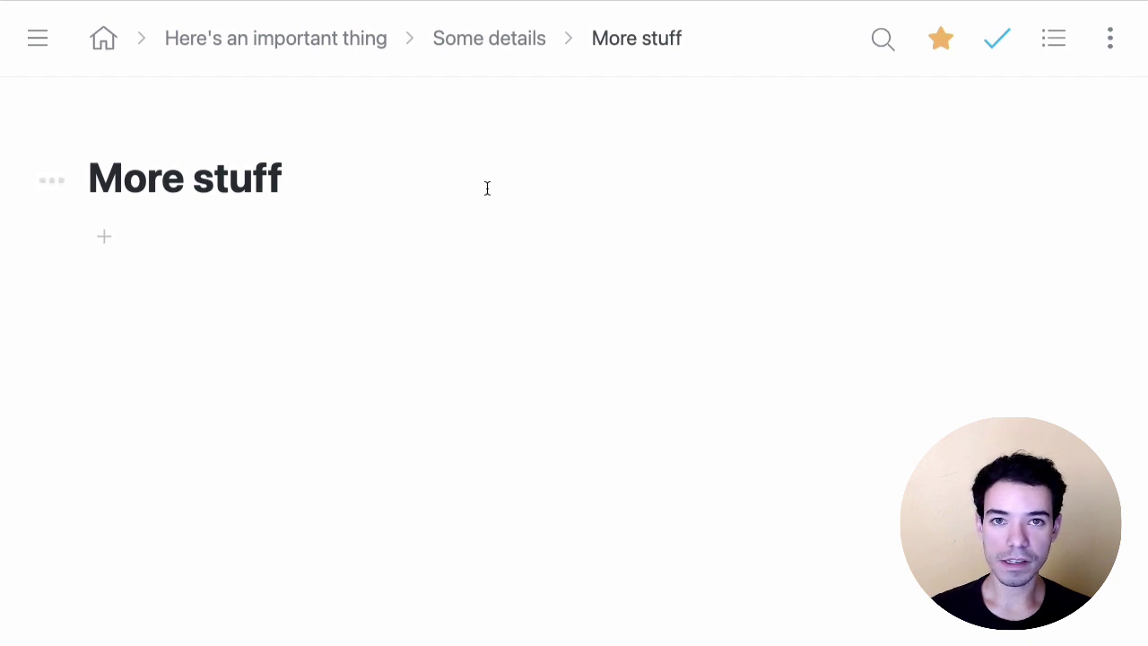
# Open the sidebar, collapse HOME, and reopen More stuff from the Starred list.
pyautogui.click(43, 42)
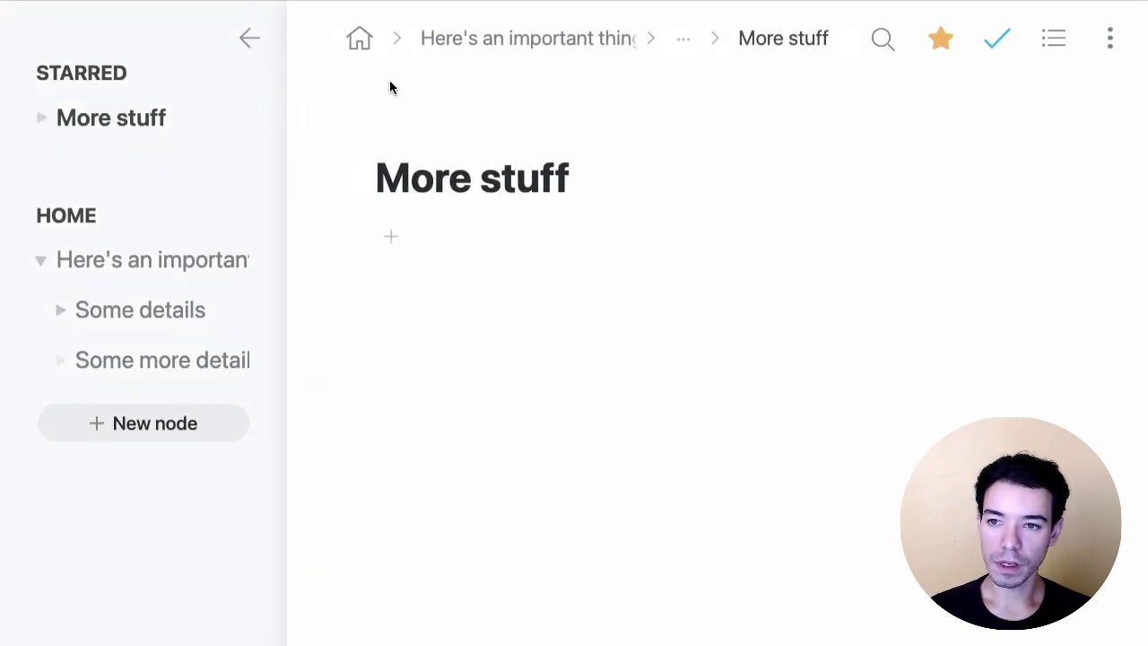
pyautogui.click(21, 217)
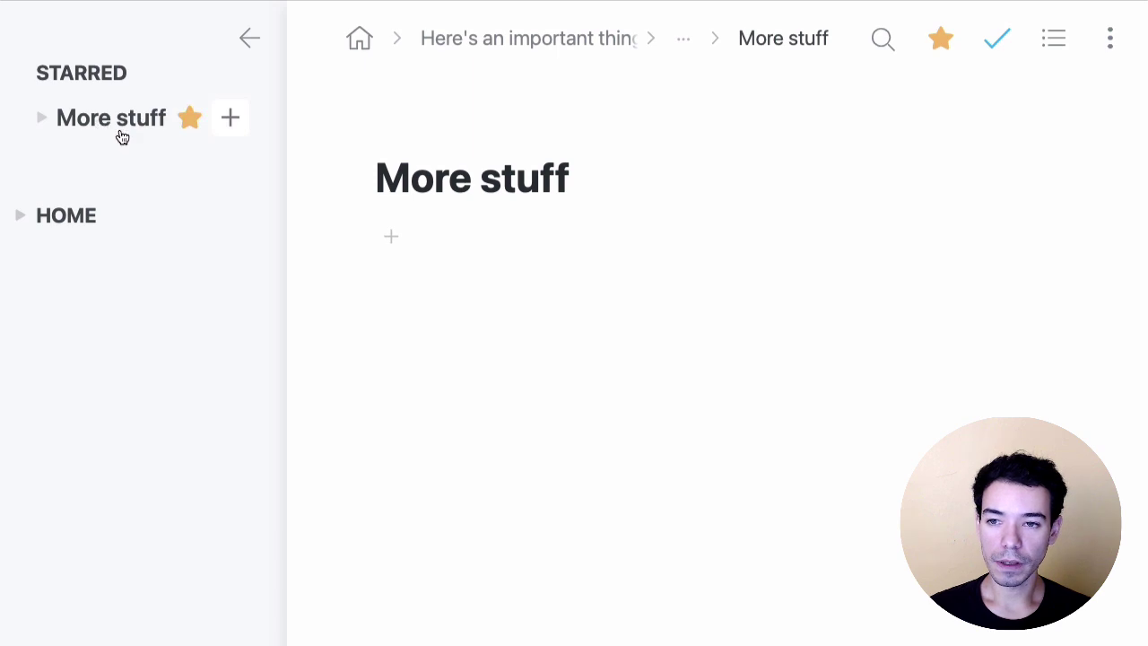
pyautogui.click(359, 39)
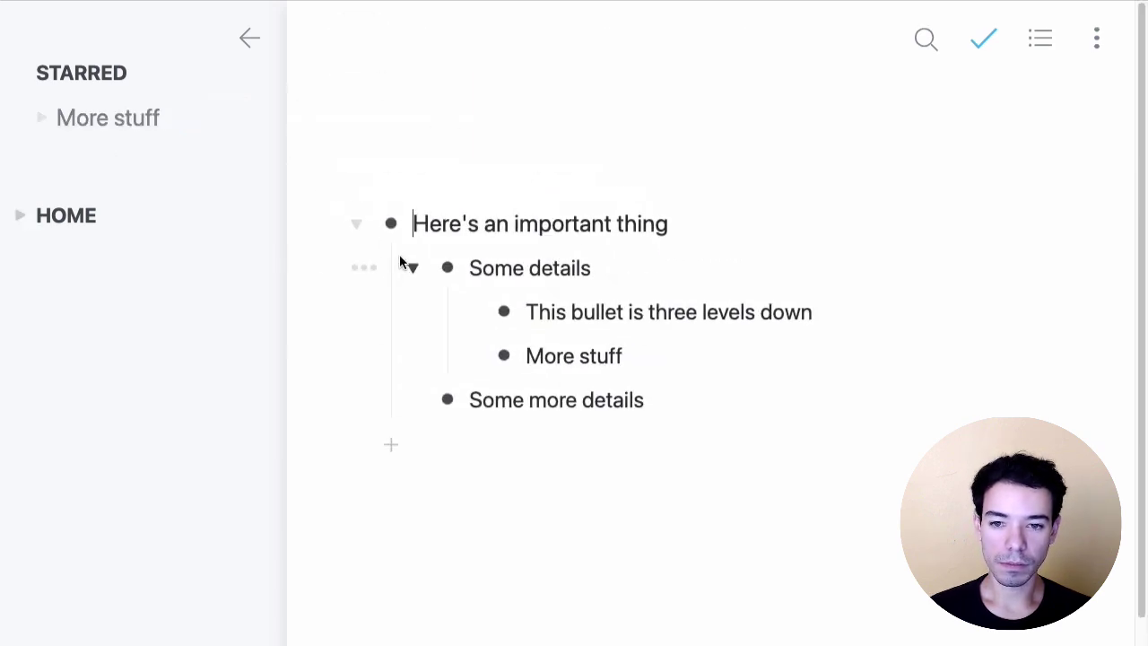
pyautogui.click(449, 267)
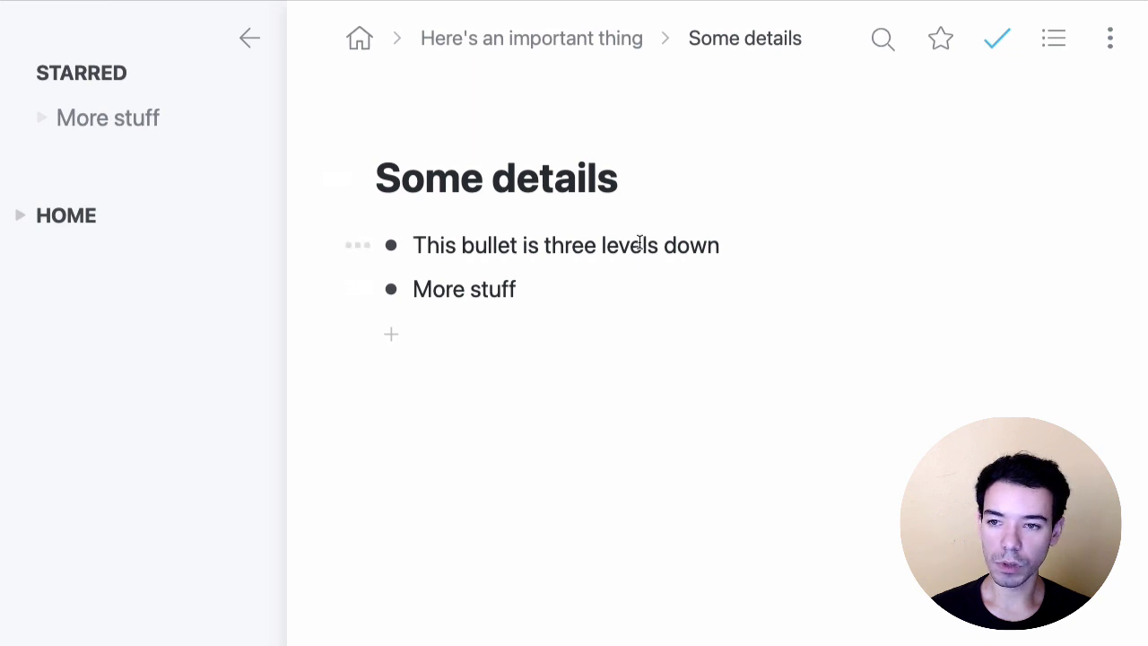
pyautogui.click(96, 128)
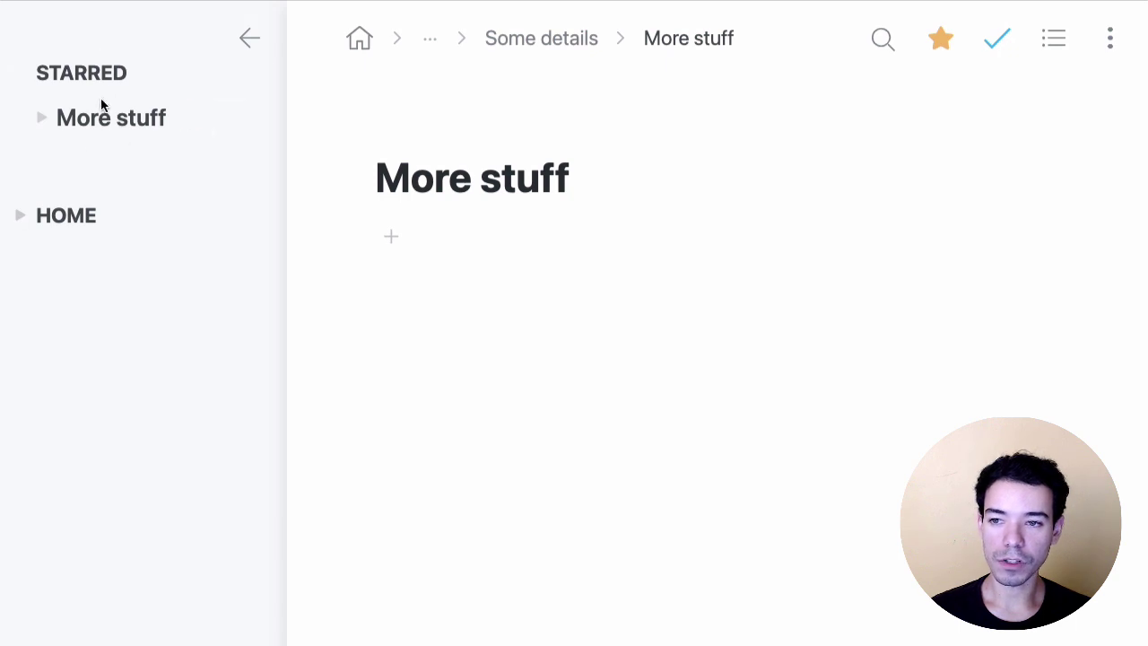
# Hide the sidebar, zoom into Some more details from Home, star it, and return Home.
pyautogui.click(249, 39)
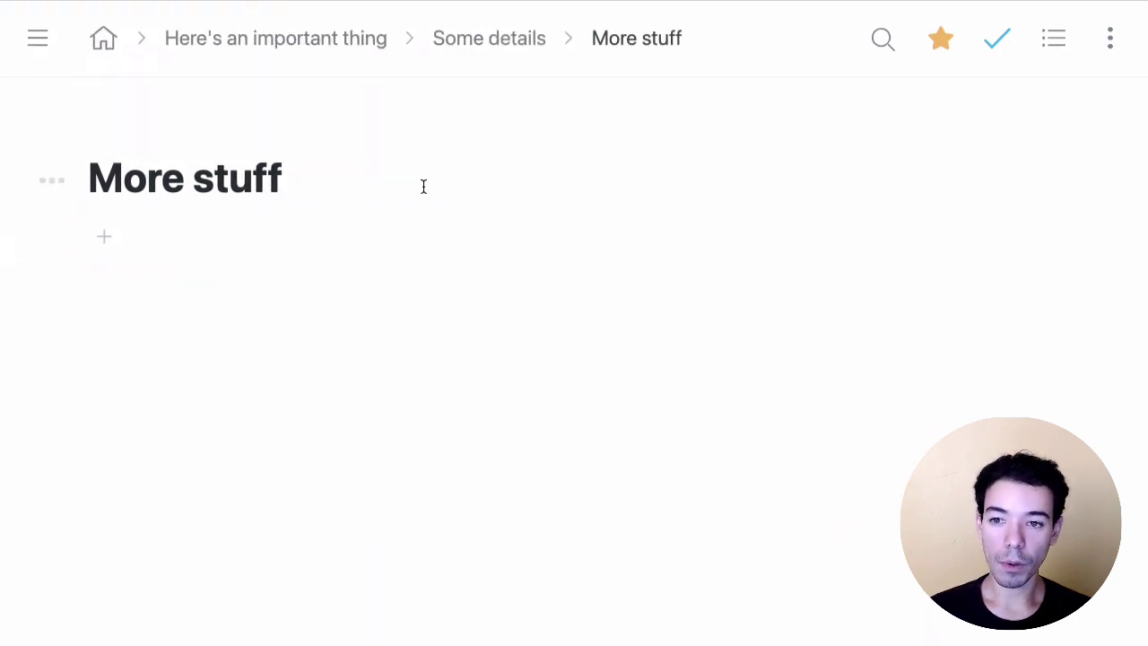
pyautogui.click(102, 38)
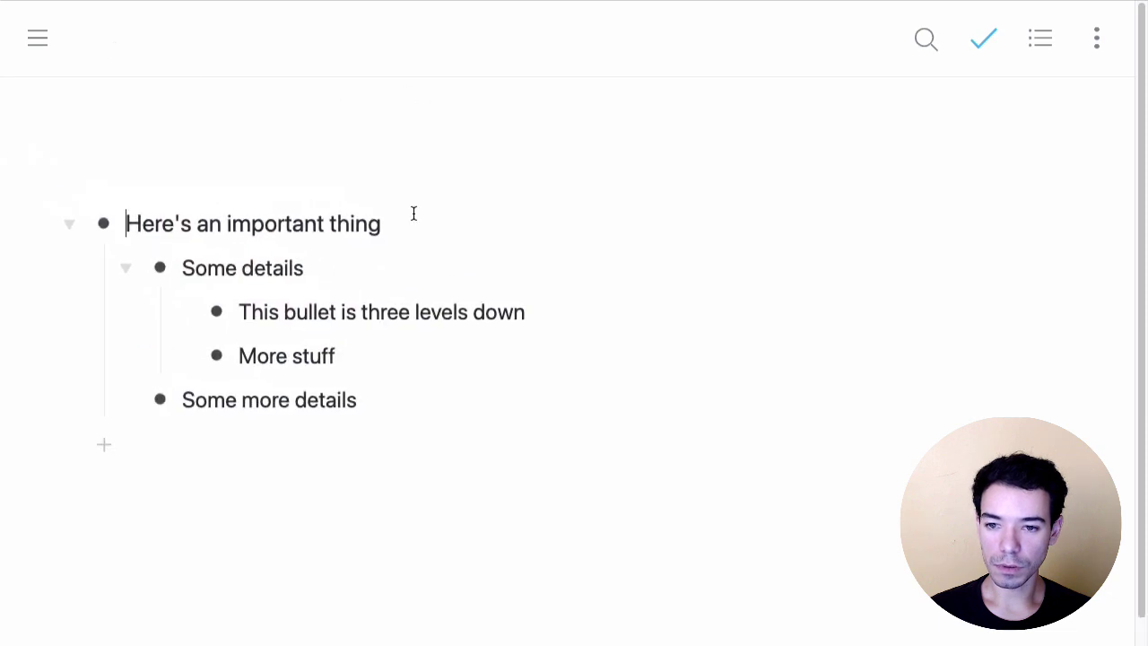
pyautogui.click(158, 403)
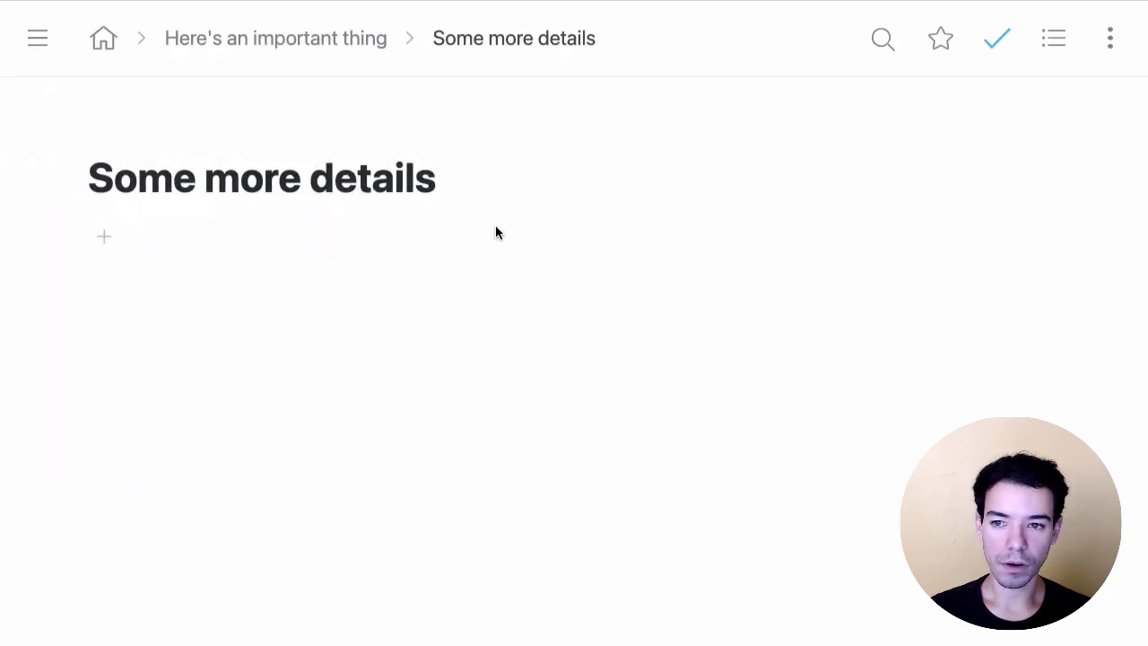
pyautogui.click(941, 41)
pyautogui.click(103, 41)
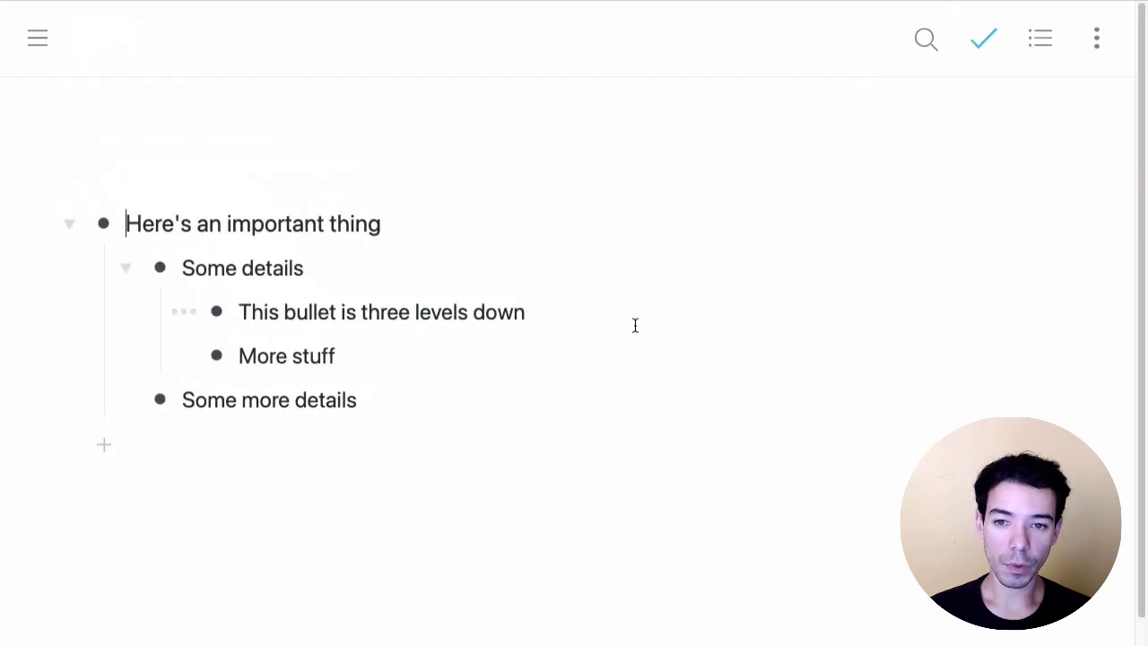
pyautogui.click(569, 348)
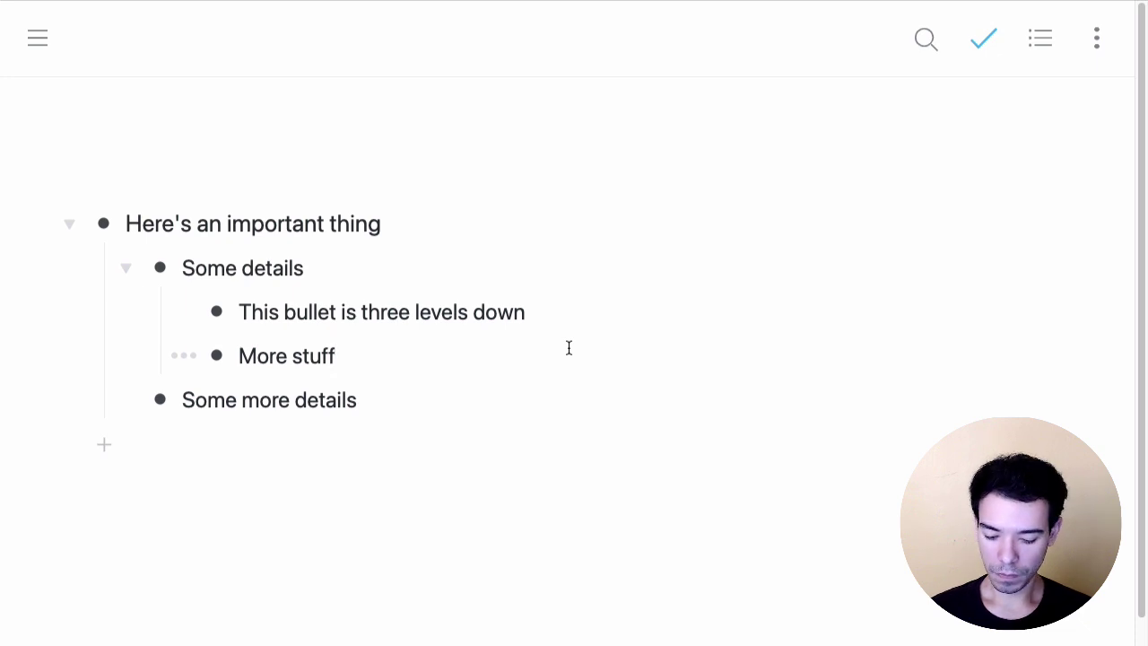
# Use the starred jump list to open the Some more details page.
pyautogui.hotkey('ctrl', 'o')
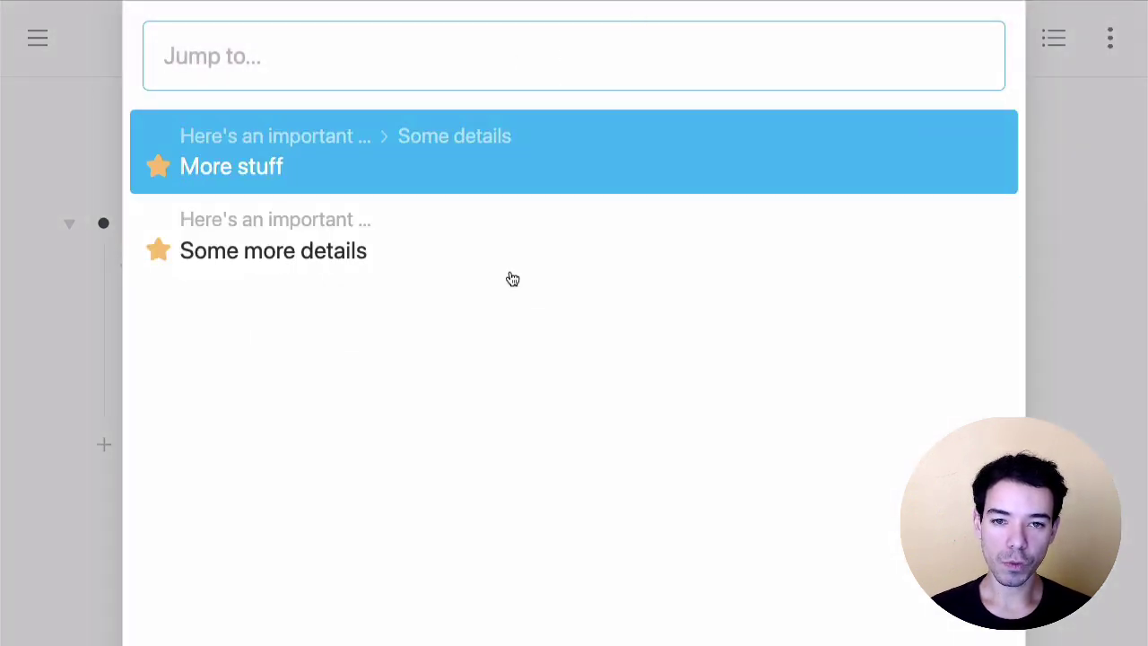
pyautogui.press('Down')
pyautogui.press('Up')
pyautogui.press('Down')
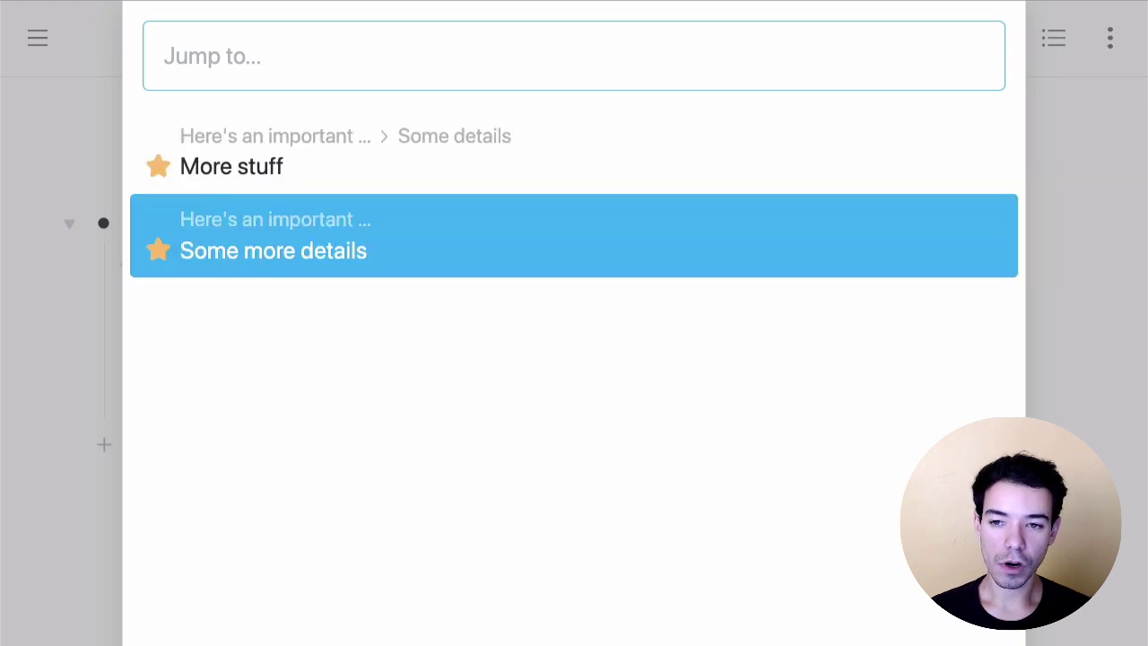
pyautogui.press('Up')
pyautogui.press('Down')
pyautogui.press('Up')
pyautogui.press('Down')
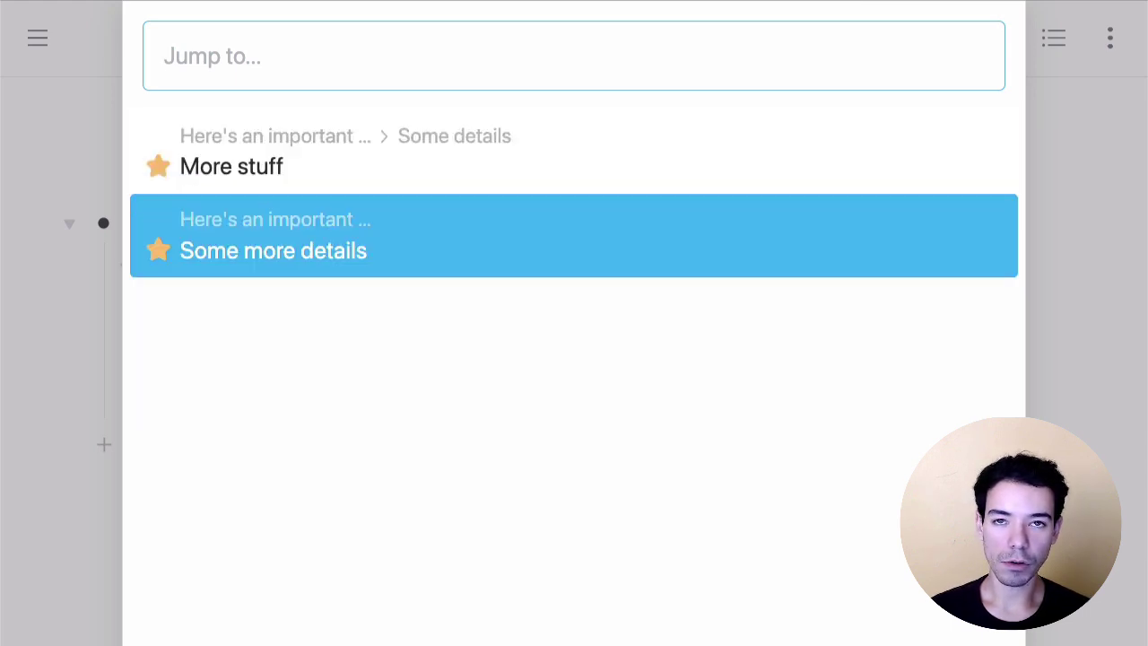
pyautogui.press('Up')
pyautogui.press('Down')
pyautogui.press('Return')
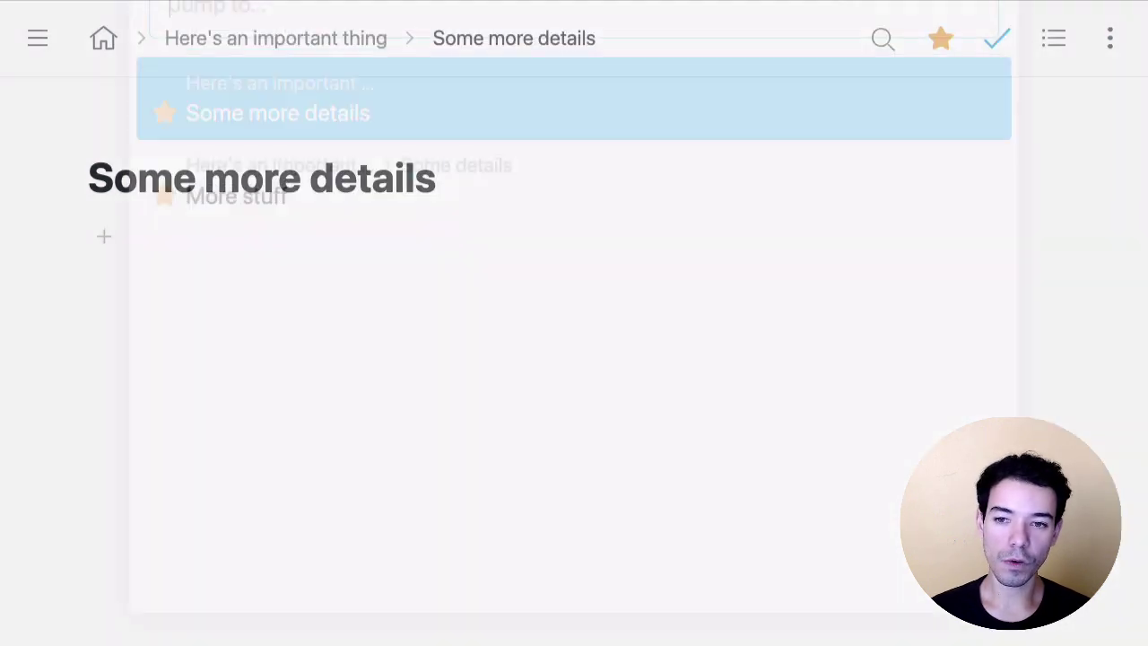
# Reopen the jump list with Cmd-K and jump to More stuff.
pyautogui.hotkey('ctrl', 'k')
pyautogui.press('Down')
pyautogui.press('Return')
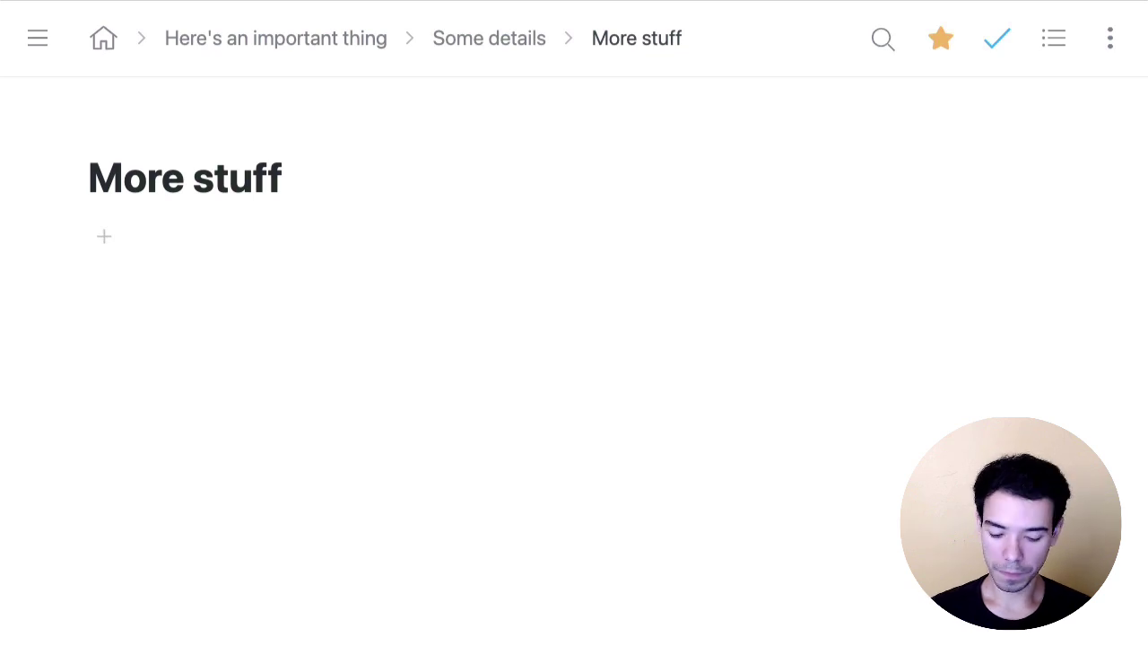
# Search 'Here' in the Cmd-K jump box and open Here's an important thing.
pyautogui.hotkey('ctrl', 'k')
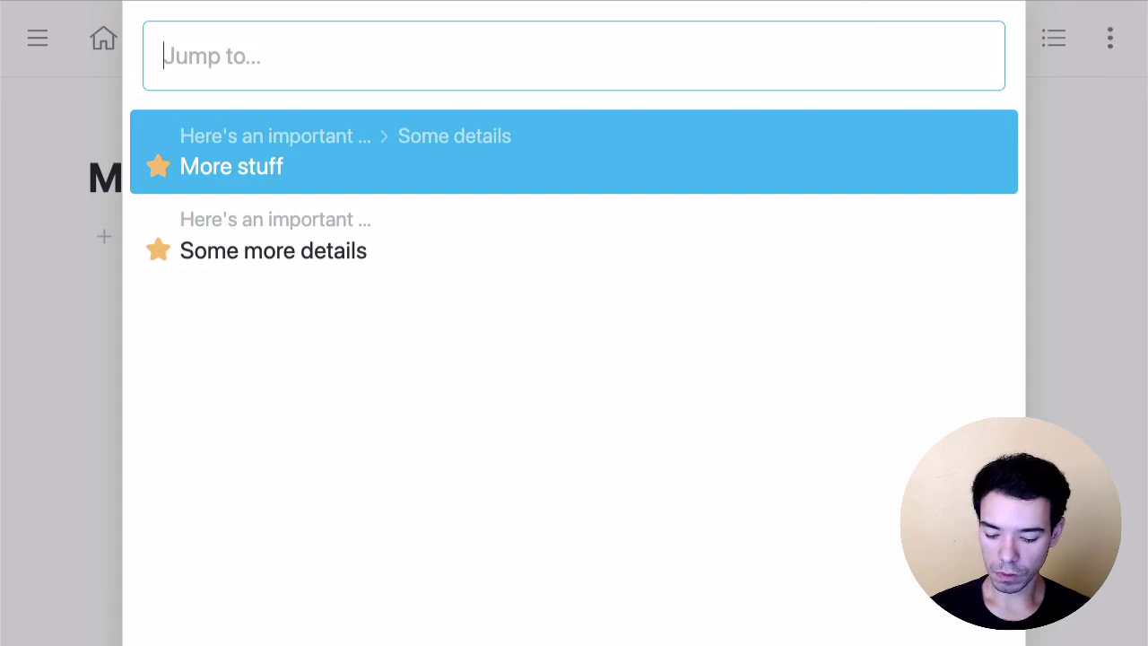
pyautogui.write('Here')
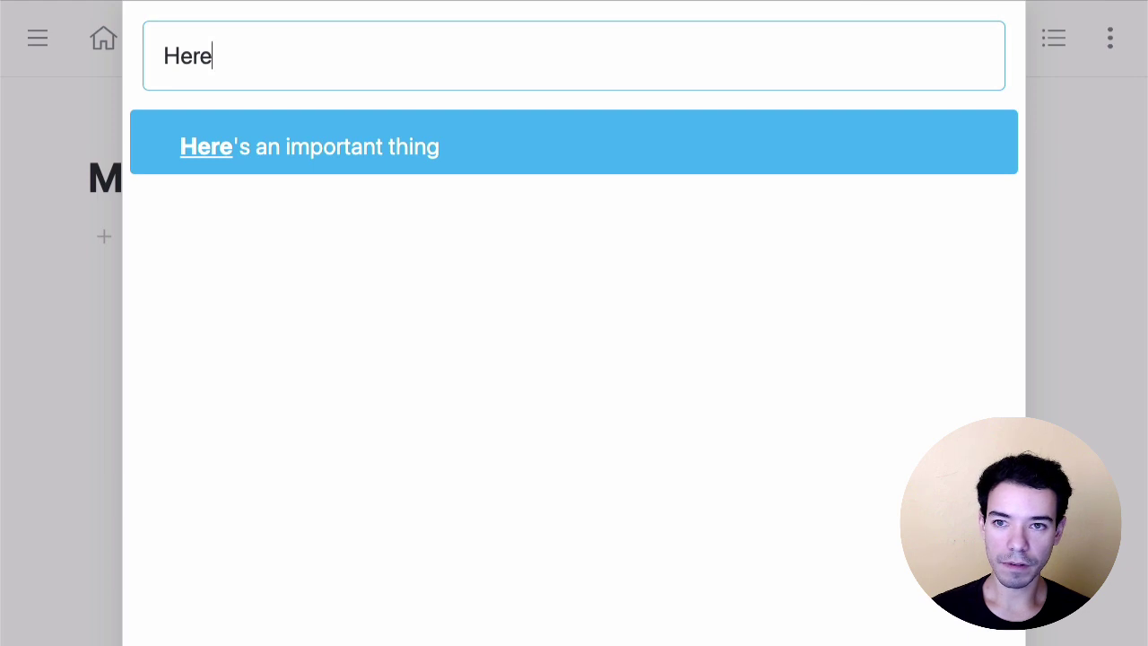
pyautogui.press('Return')
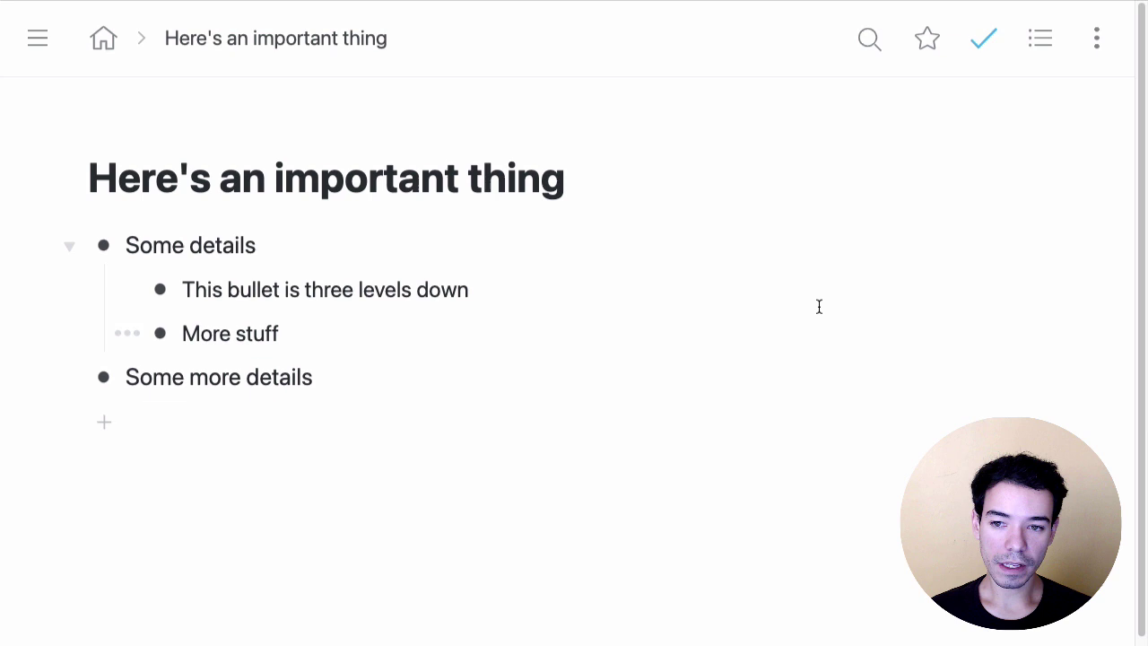
# Zoom into More stuff, then return to the home outline with the Alt+Left shortcut.
pyautogui.click(160, 333)
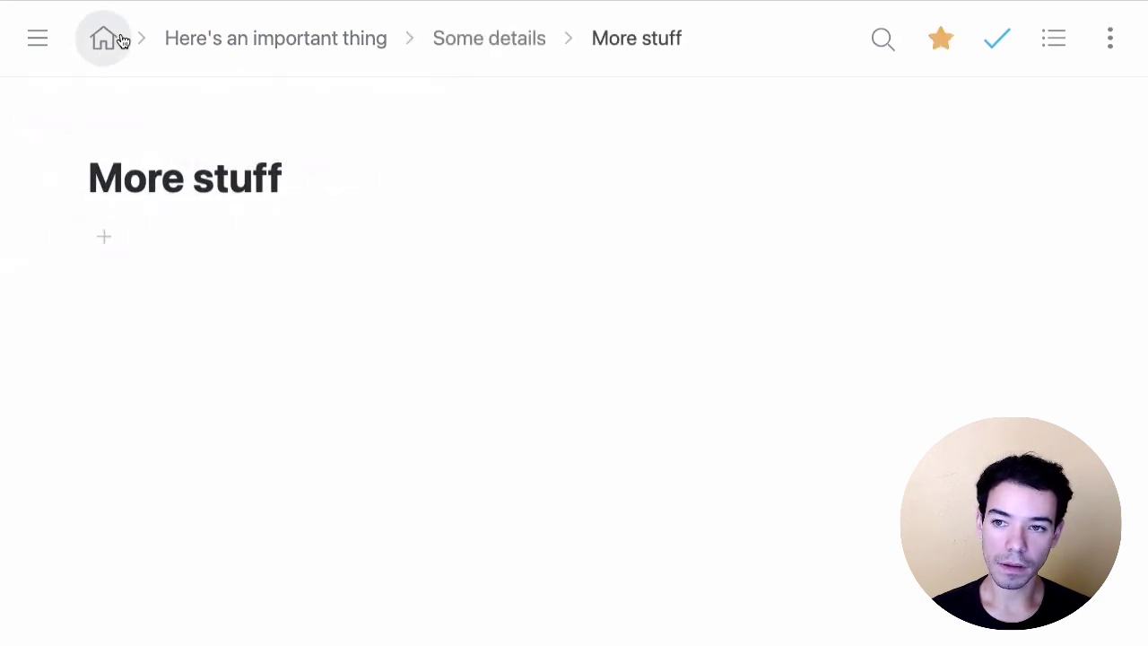
pyautogui.click(359, 182)
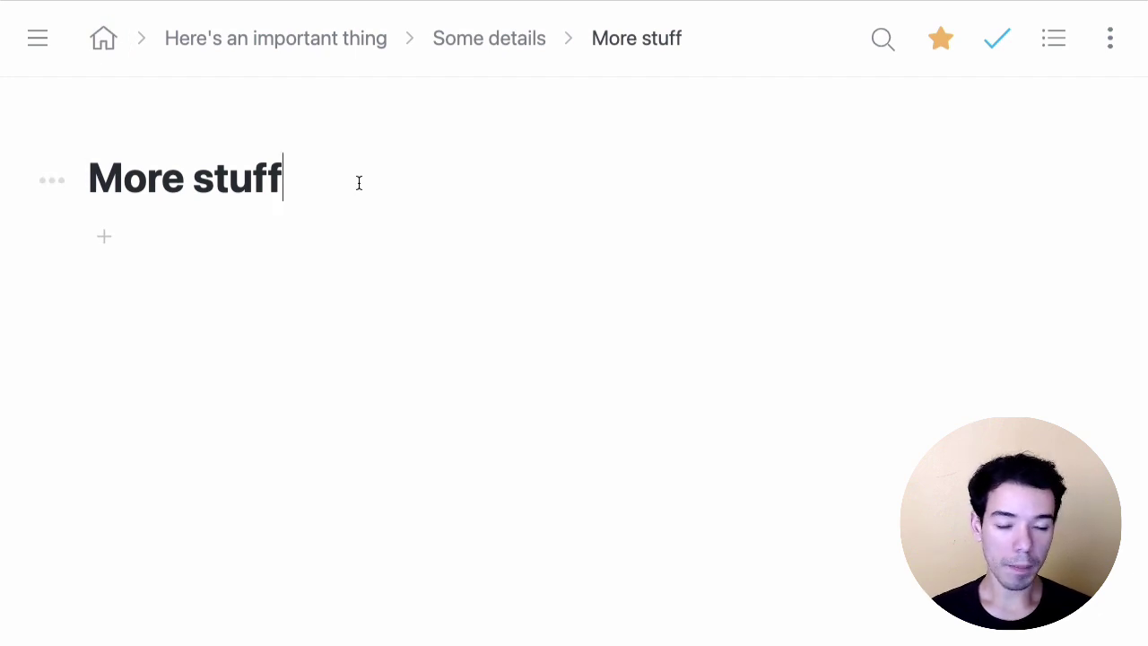
pyautogui.hotkey('alt', 'Left')
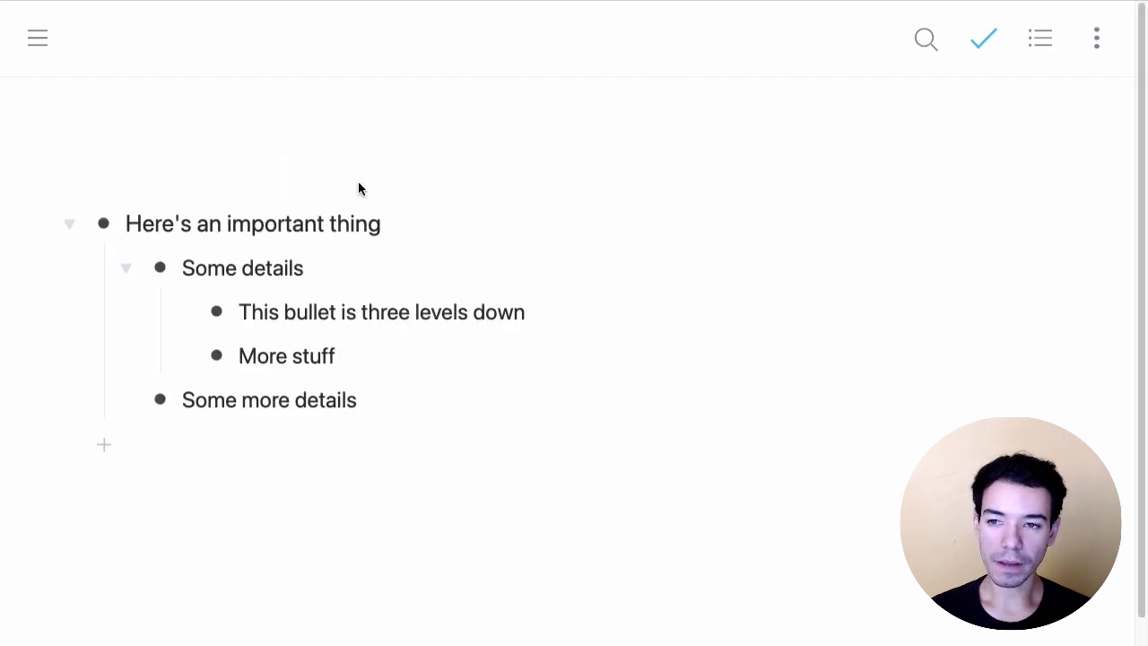